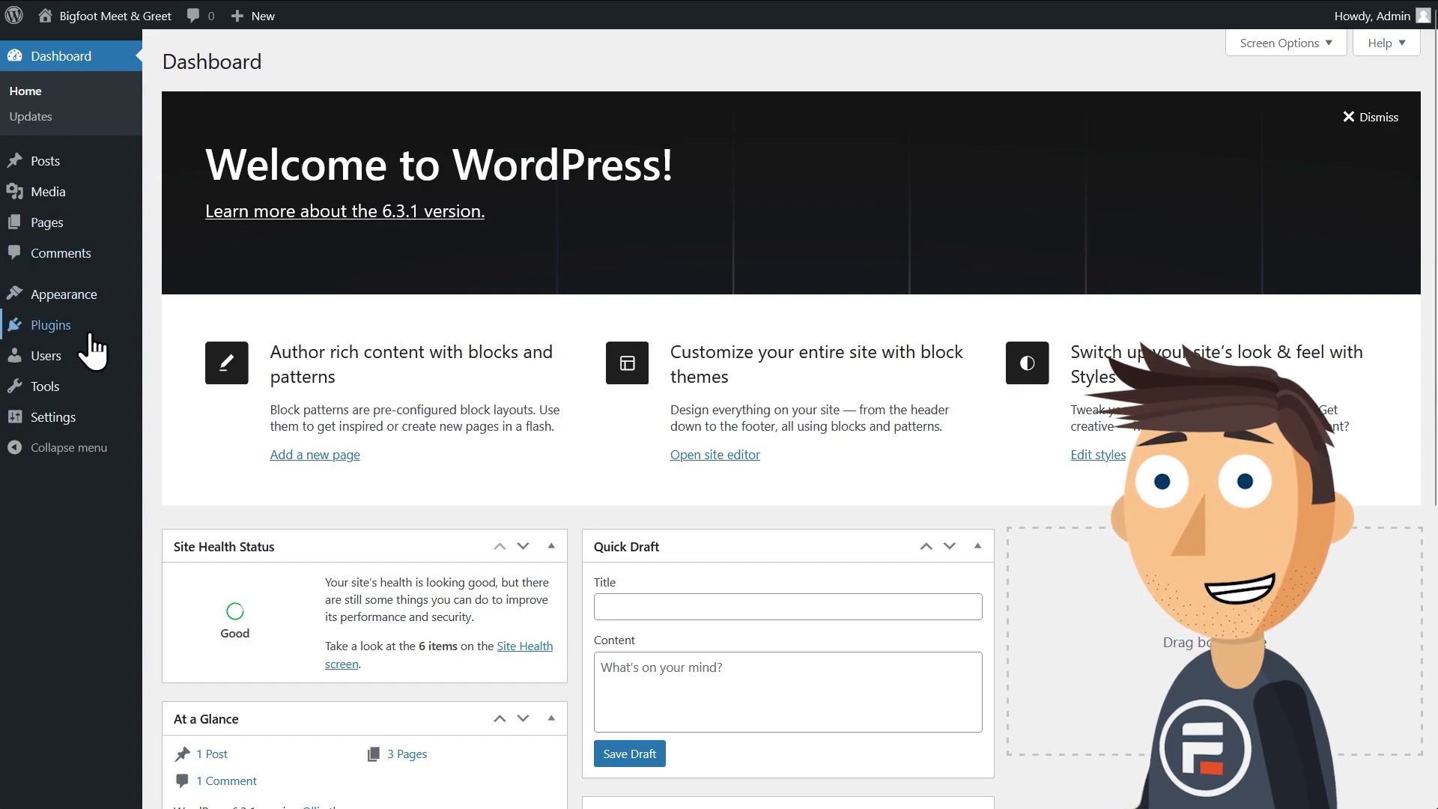
Search the plugin directory for 'formi', install and activate Formidable Forms, and open Formidable
{"action": "left_click", "coordinate": [90, 331]}
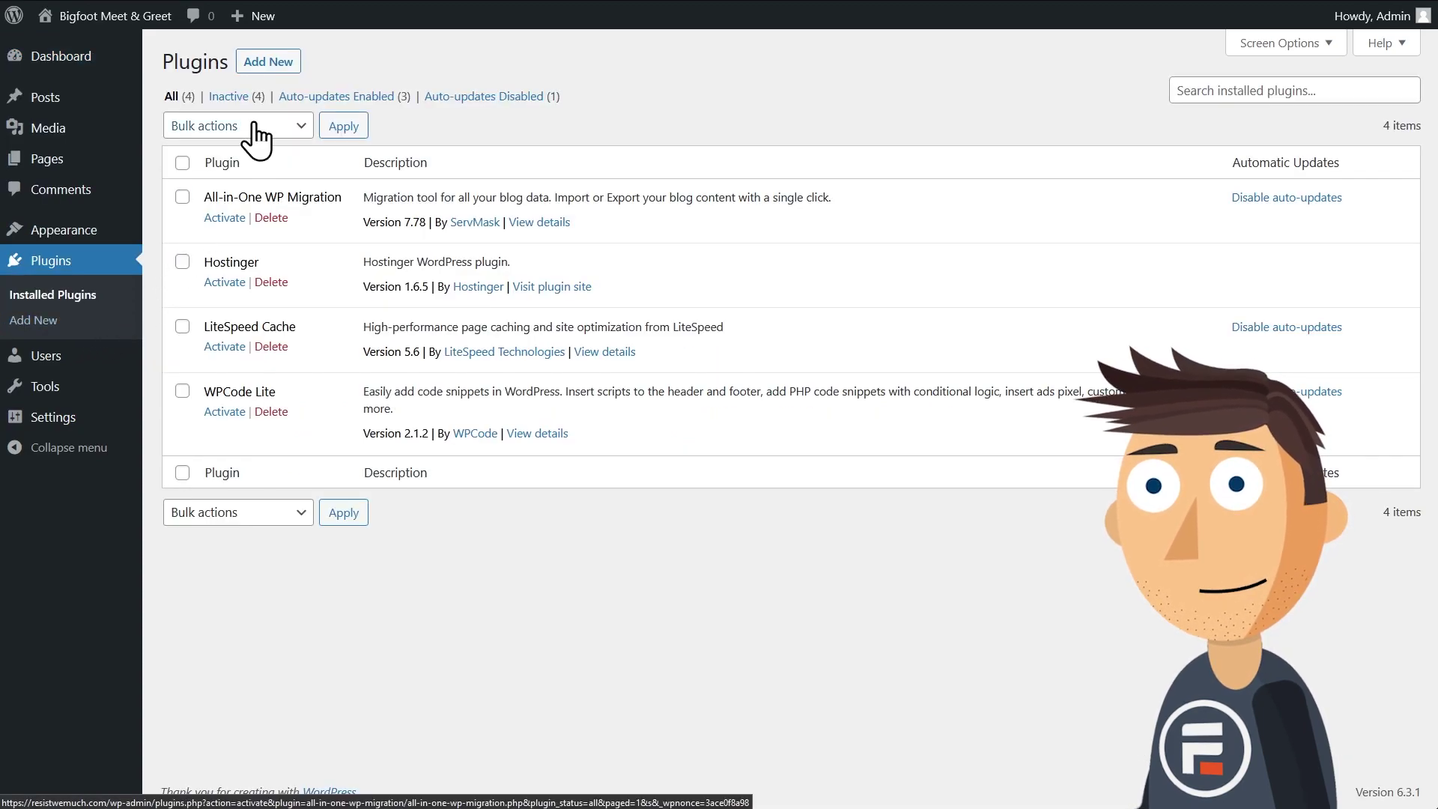
{"action": "left_click", "coordinate": [268, 63]}
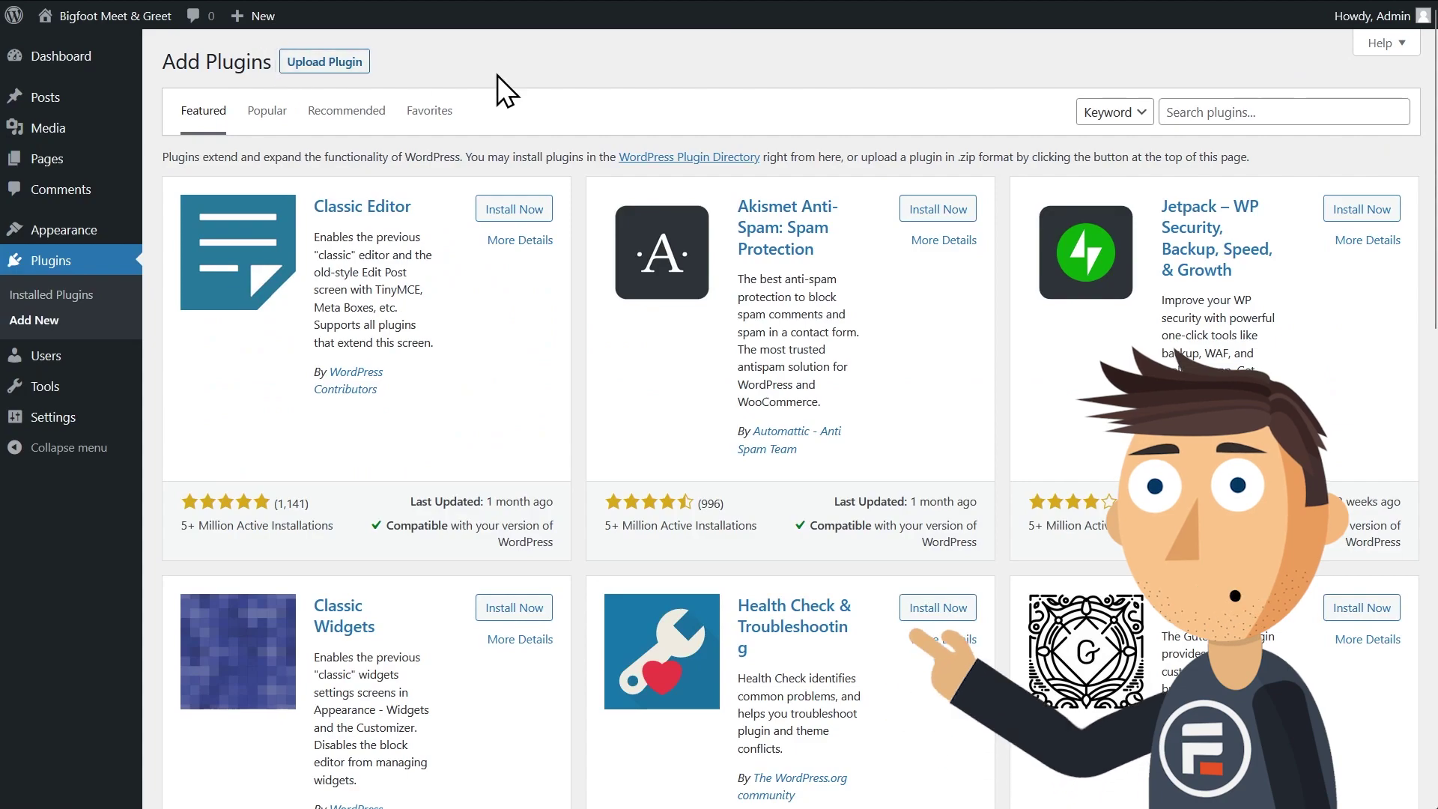
{"action": "left_click", "coordinate": [1236, 111]}
{"action": "type", "text": "formi"}
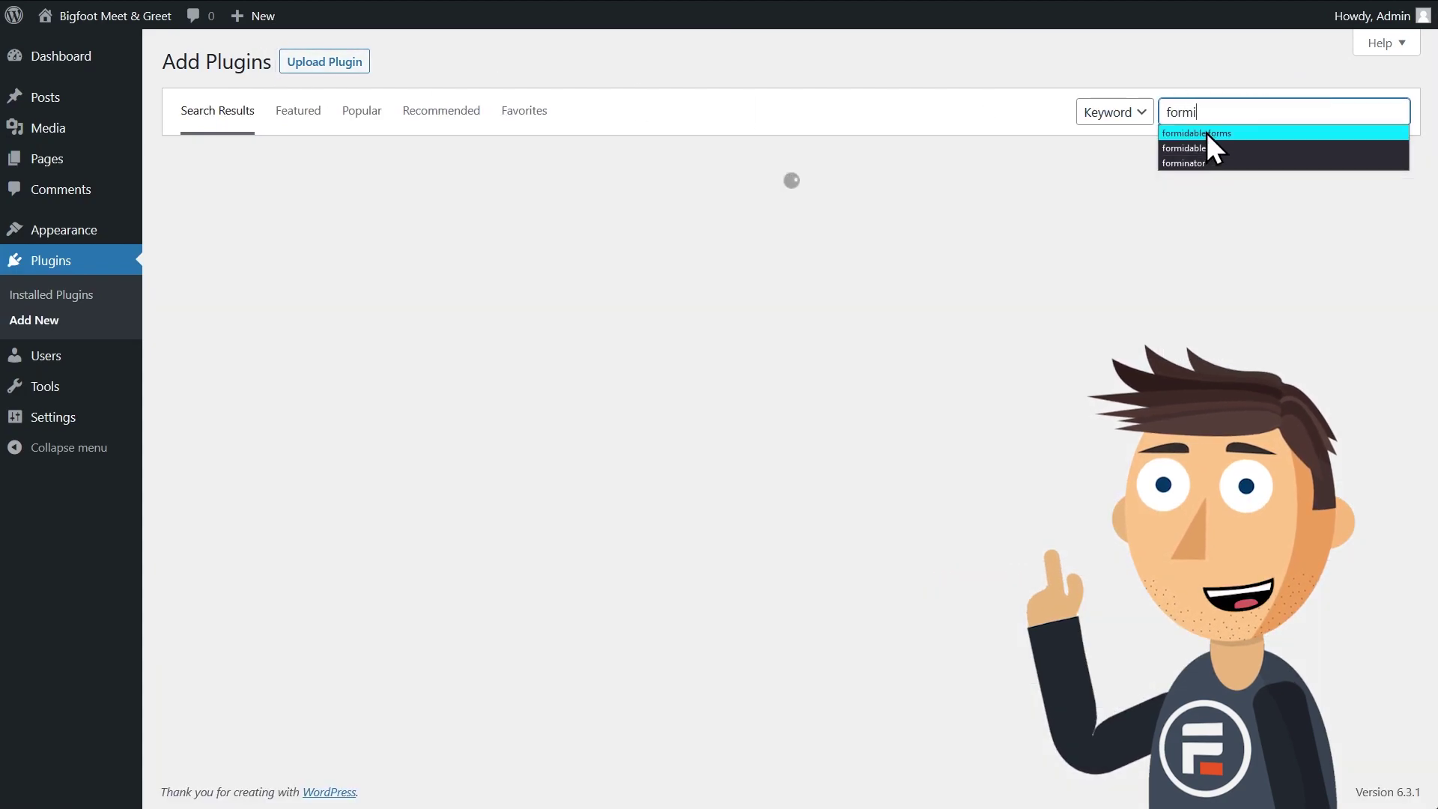
{"action": "left_click", "coordinate": [1207, 132]}
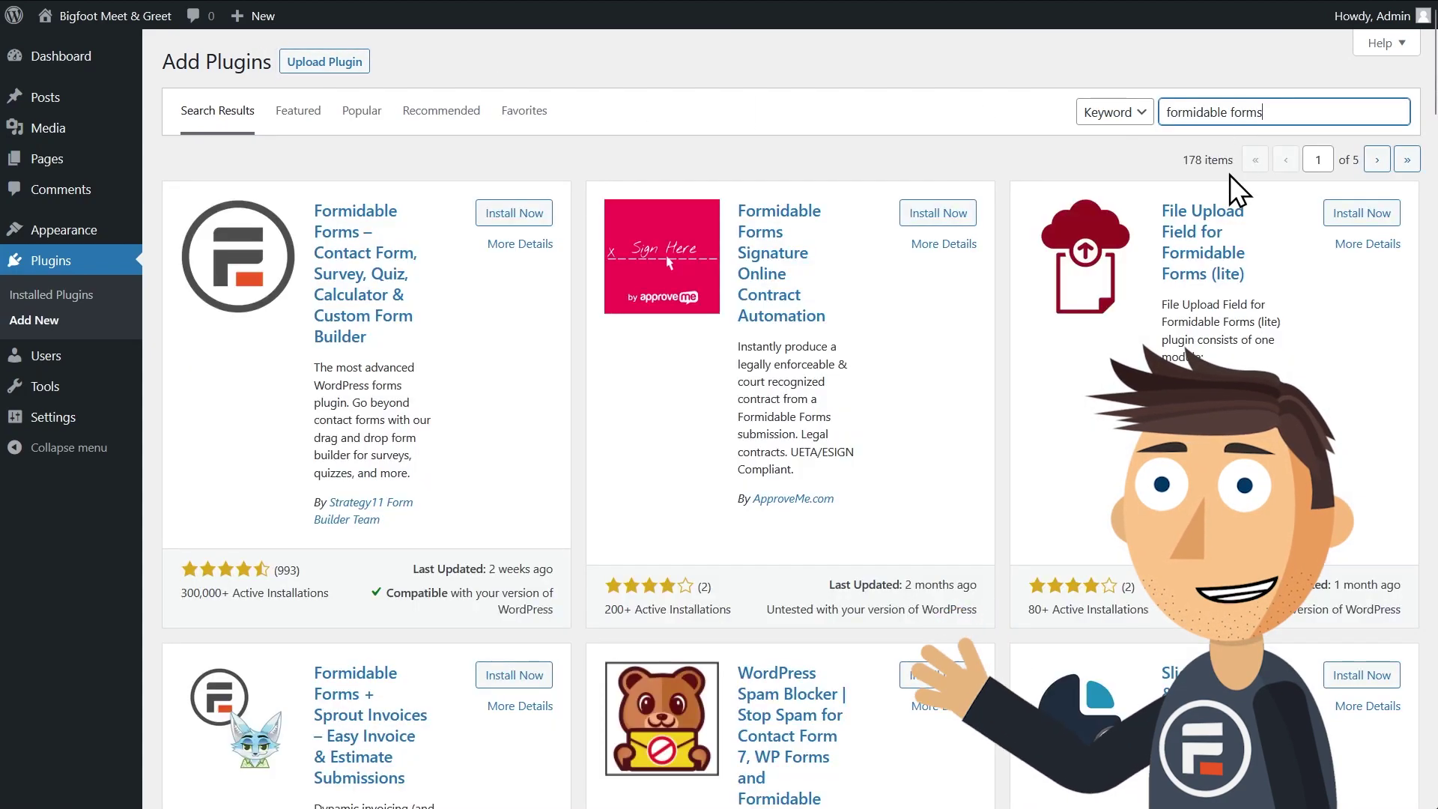
{"action": "left_click", "coordinate": [522, 213]}
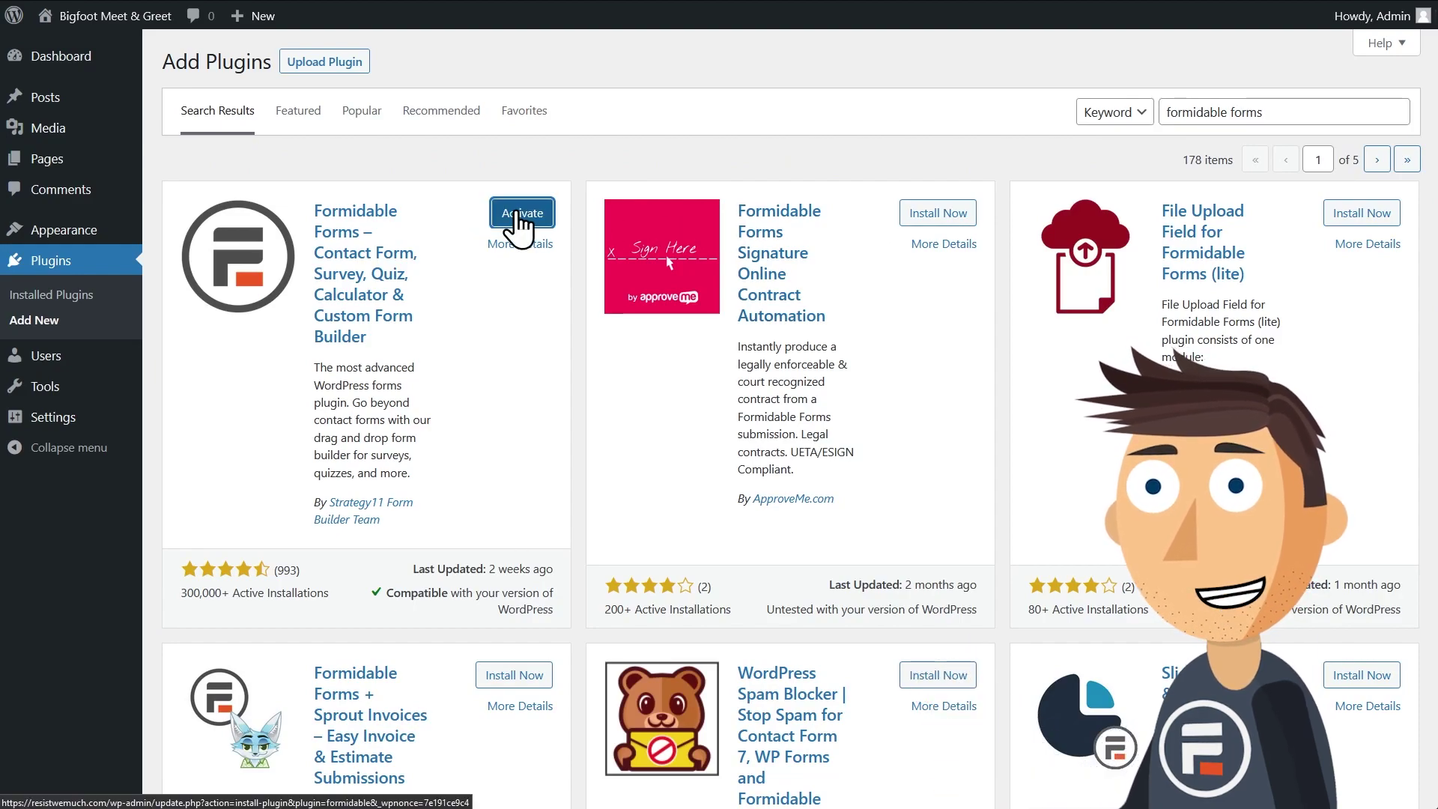
{"action": "left_click", "coordinate": [522, 214]}
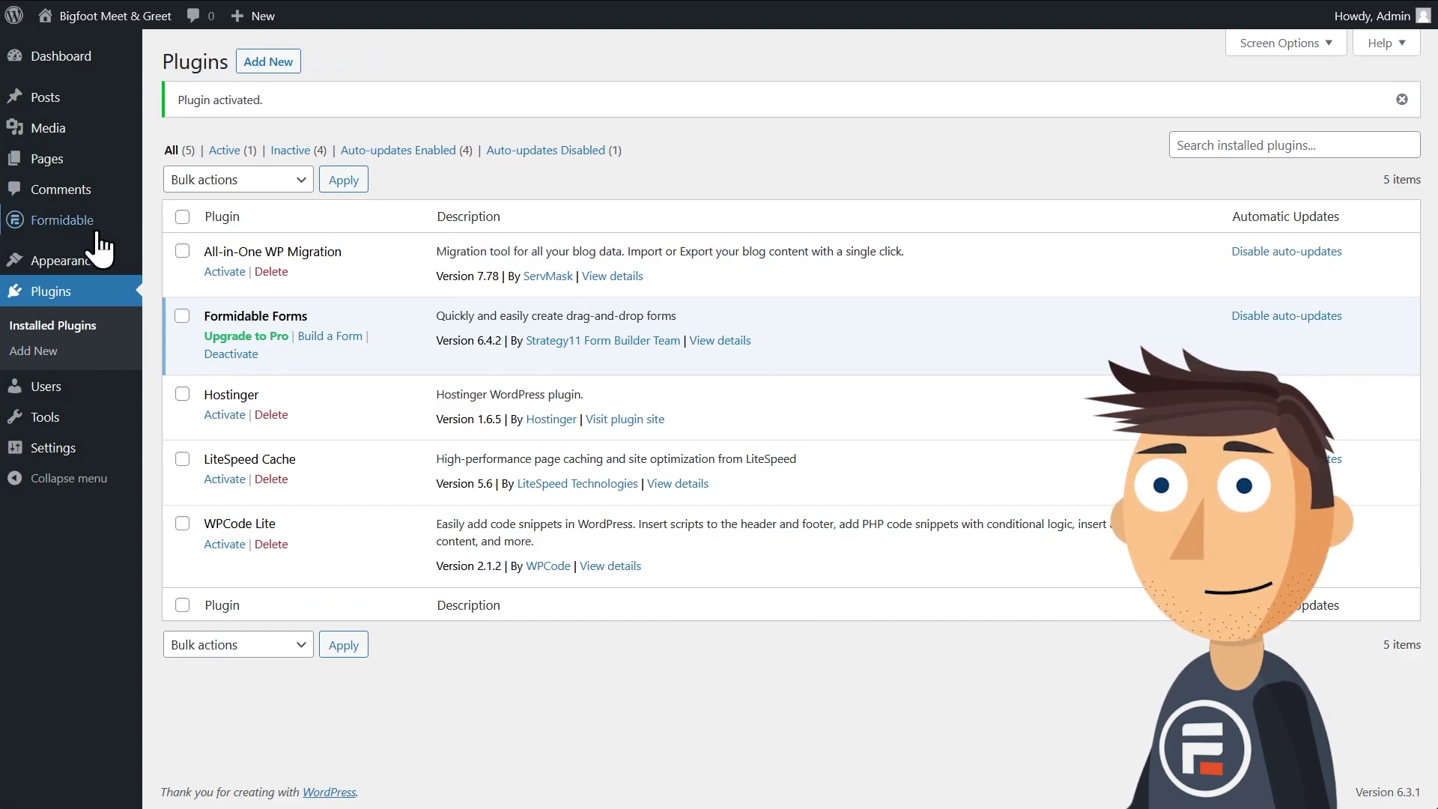
{"action": "left_click", "coordinate": [77, 229]}
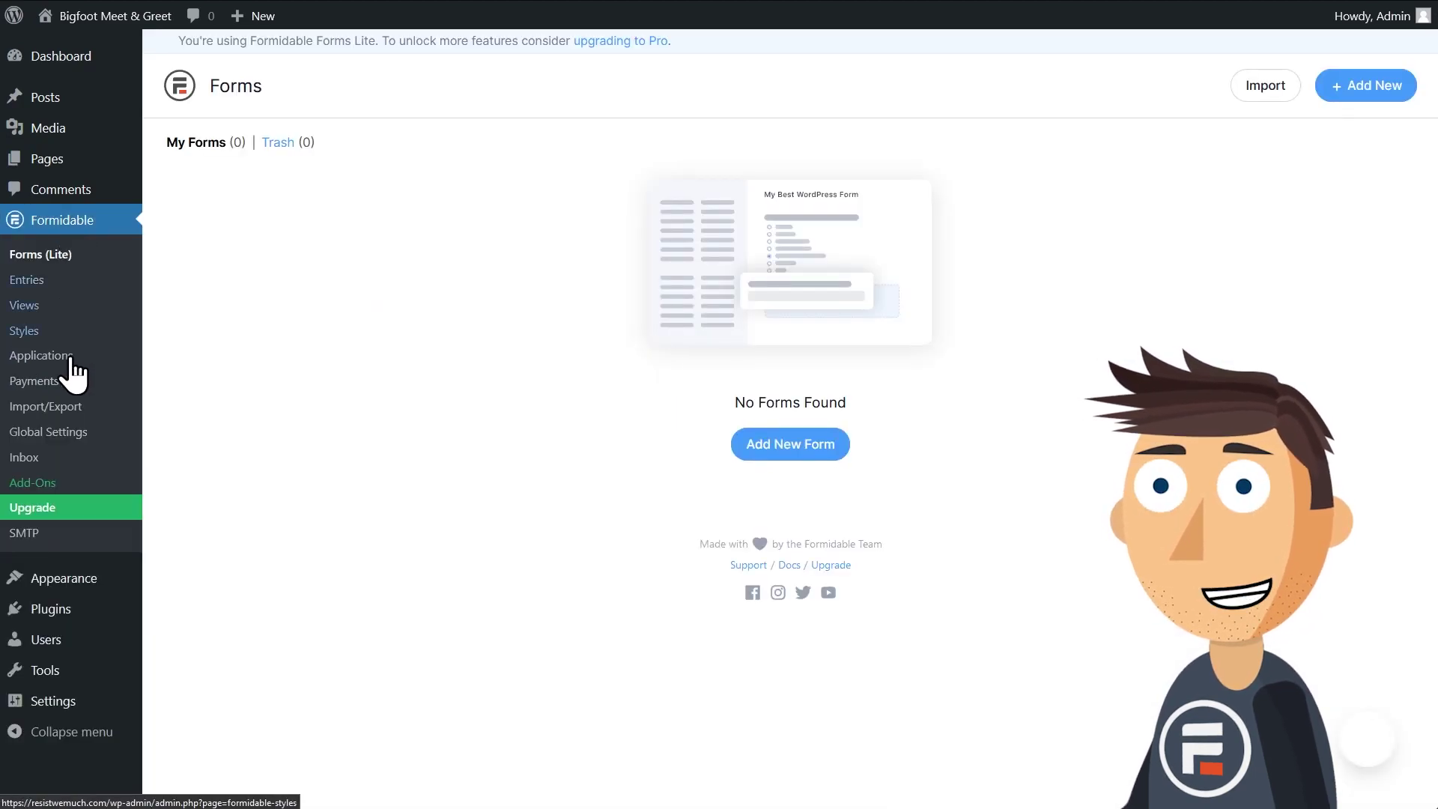
Open Formidable's Global Settings Stripe section and start the TEST-mode Connect to Stripe
{"action": "left_click", "coordinate": [60, 437]}
{"action": "left_click", "coordinate": [216, 608]}
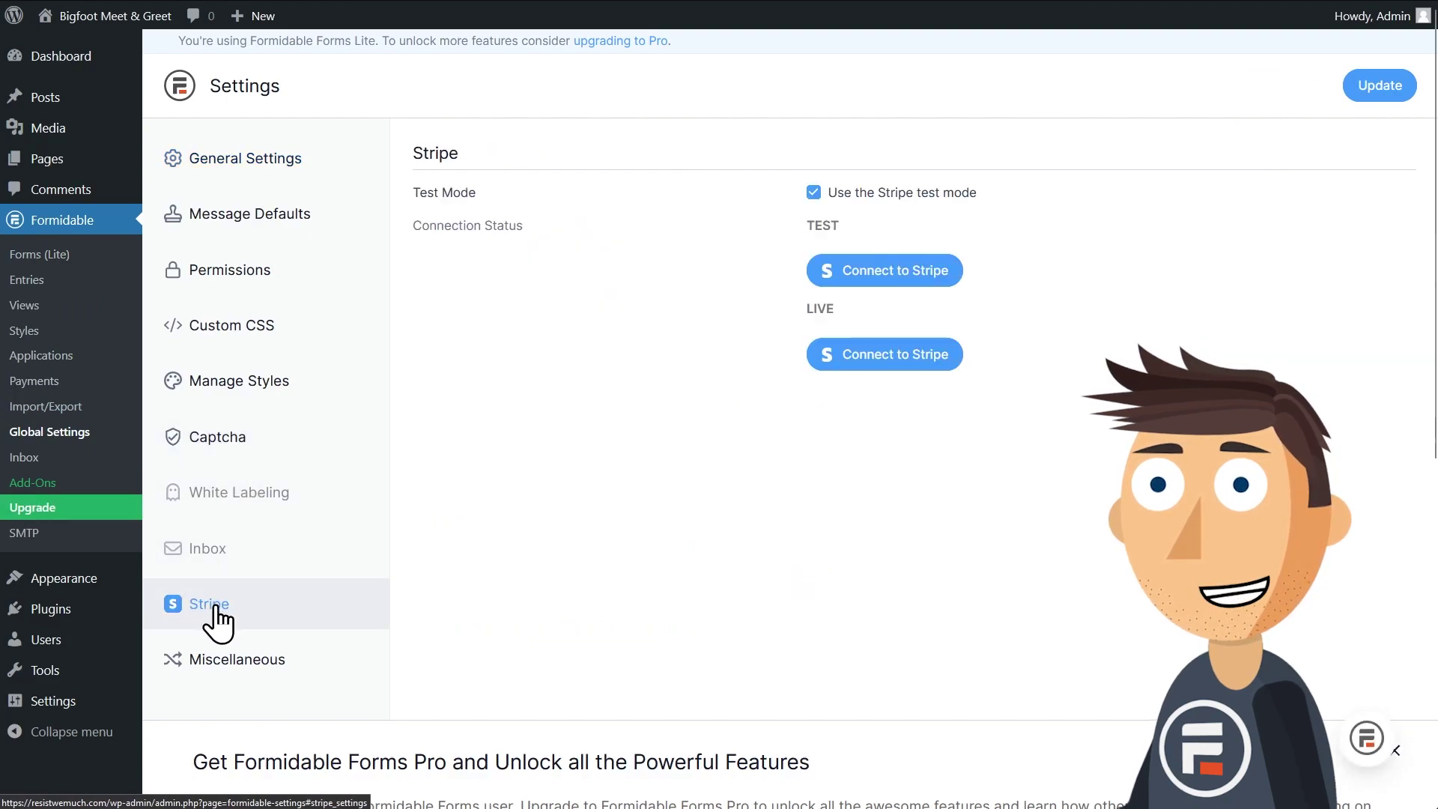
{"action": "left_click", "coordinate": [877, 274]}
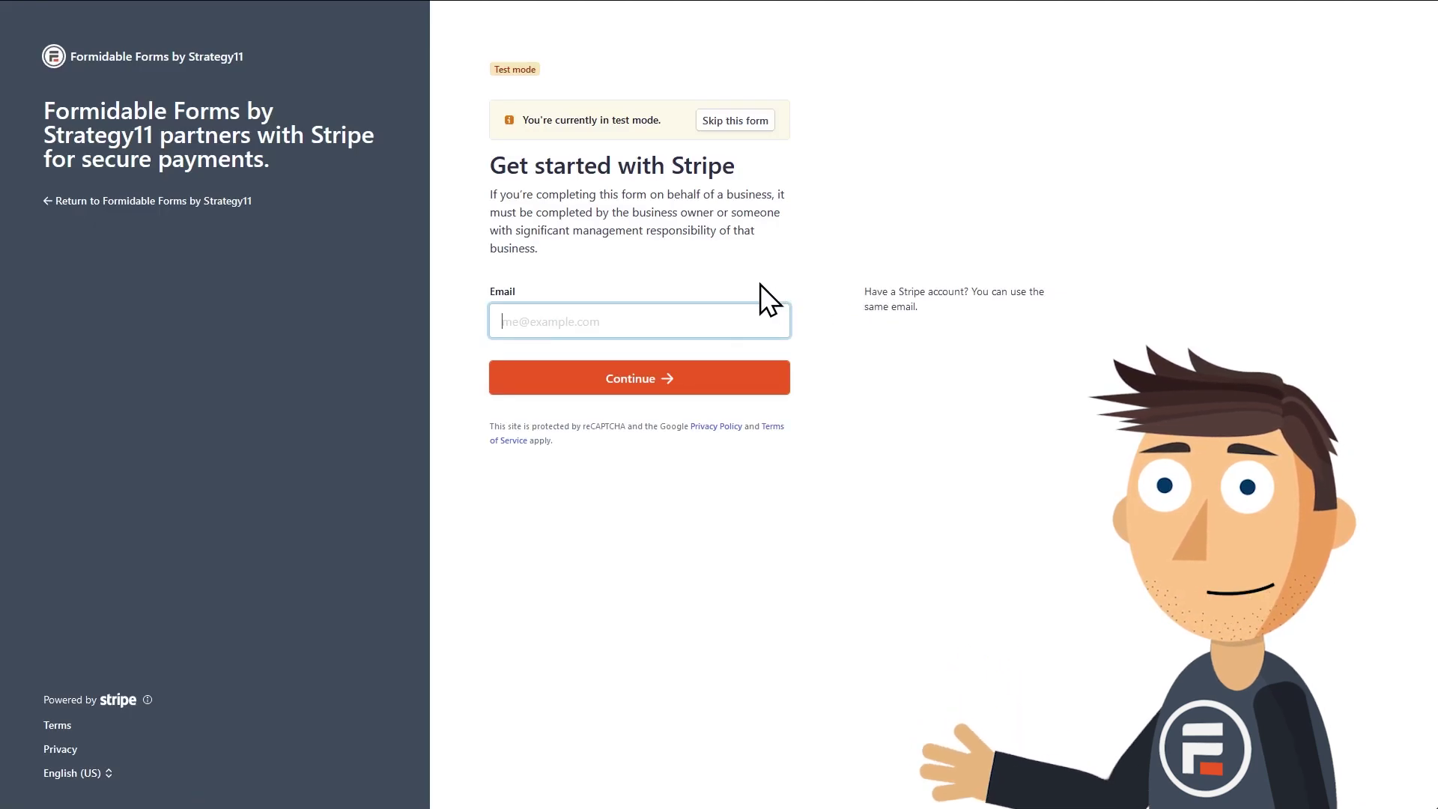
Sign in to Stripe with the account e-mail, password and verification code, connect, and return to Forms
{"action": "key", "text": "ctrl+v"}
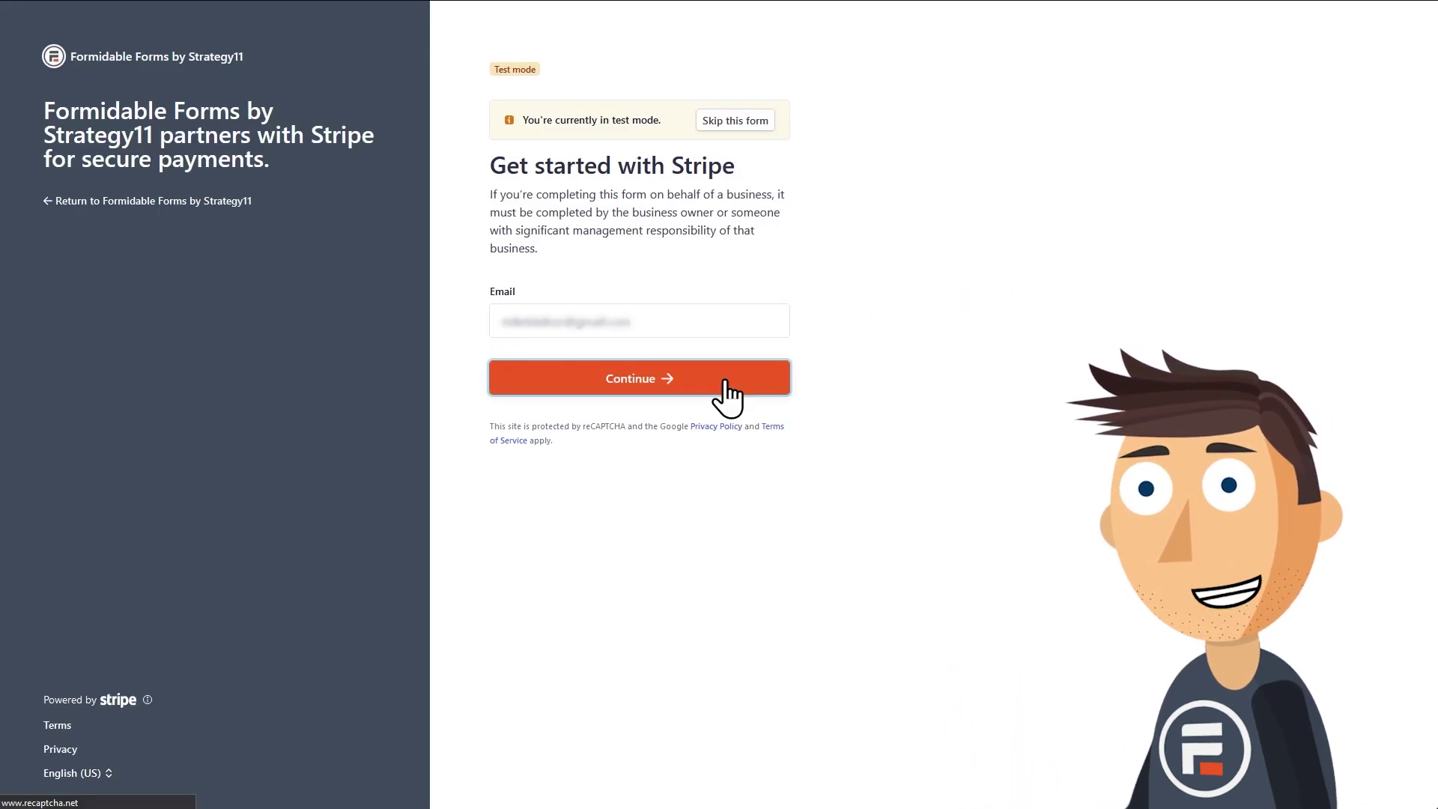
{"action": "left_click", "coordinate": [726, 382]}
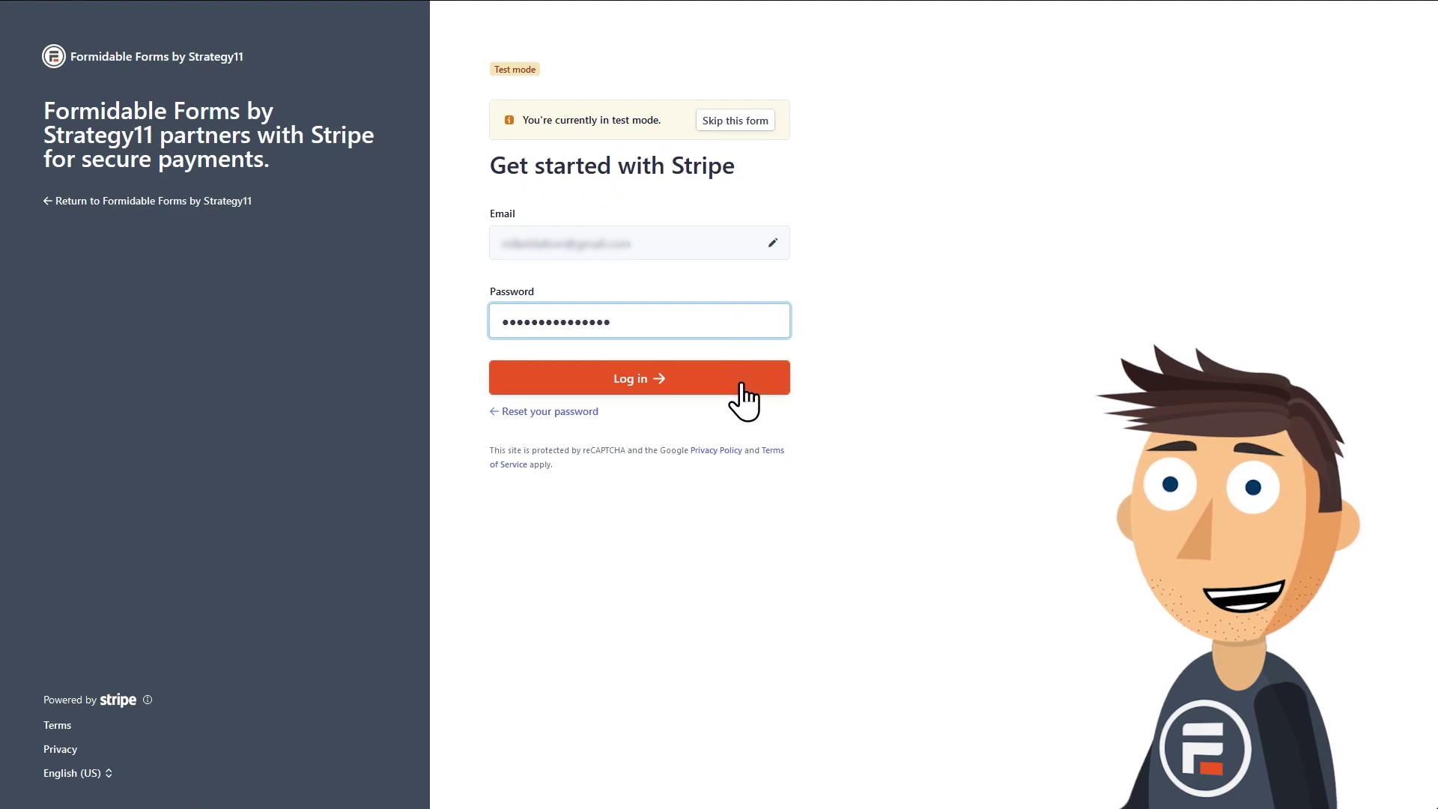
{"action": "left_click", "coordinate": [740, 389]}
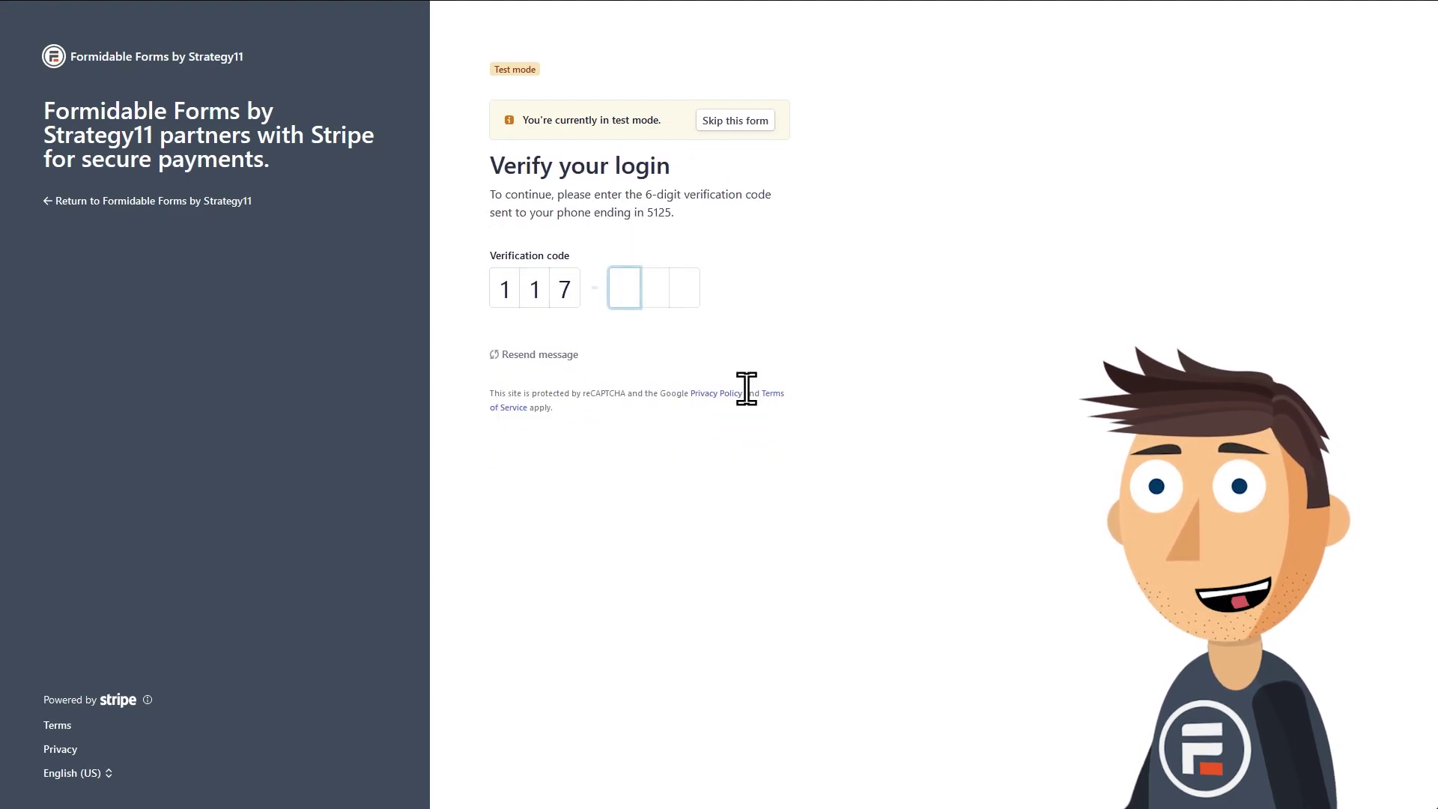
{"action": "left_click", "coordinate": [757, 475]}
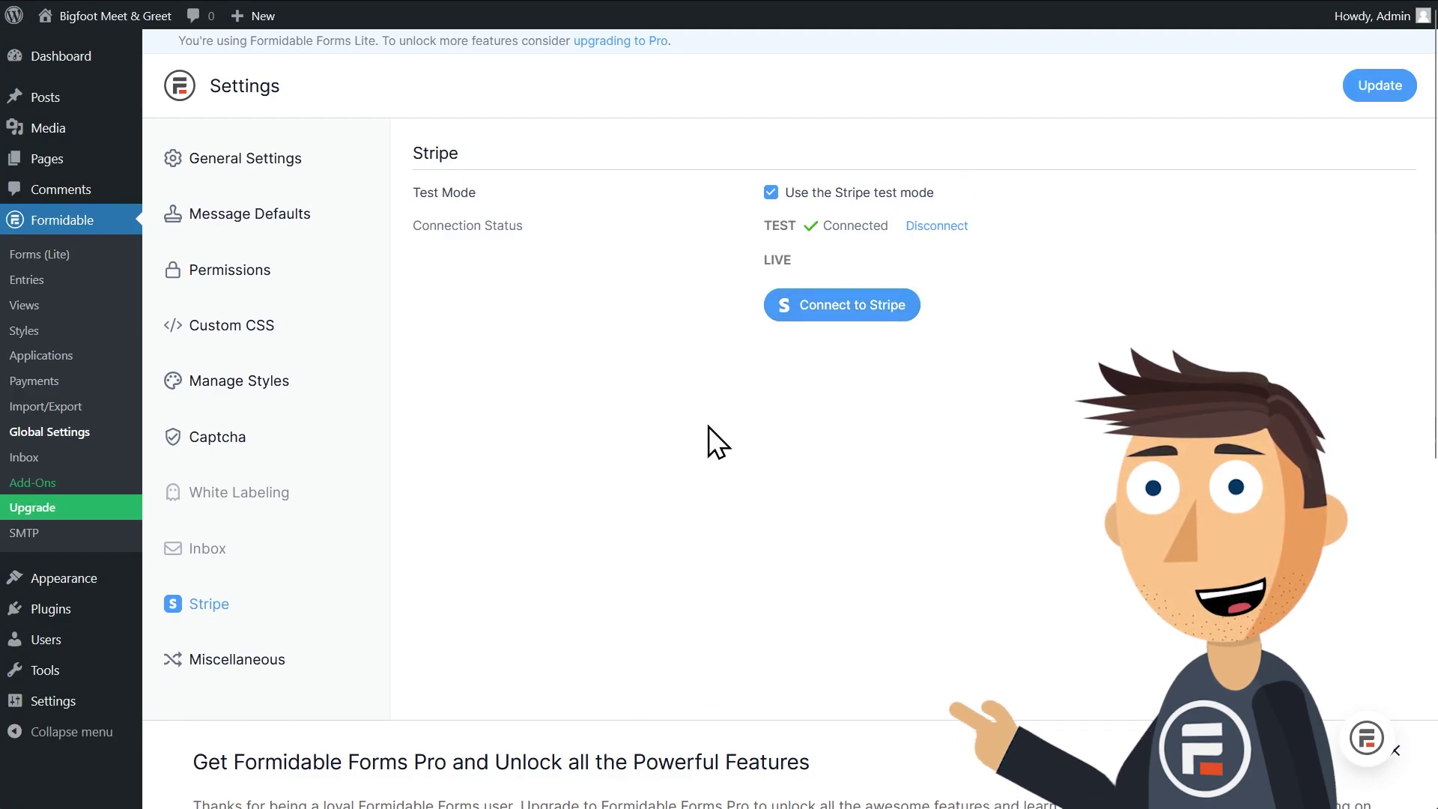
{"action": "left_click", "coordinate": [54, 260]}
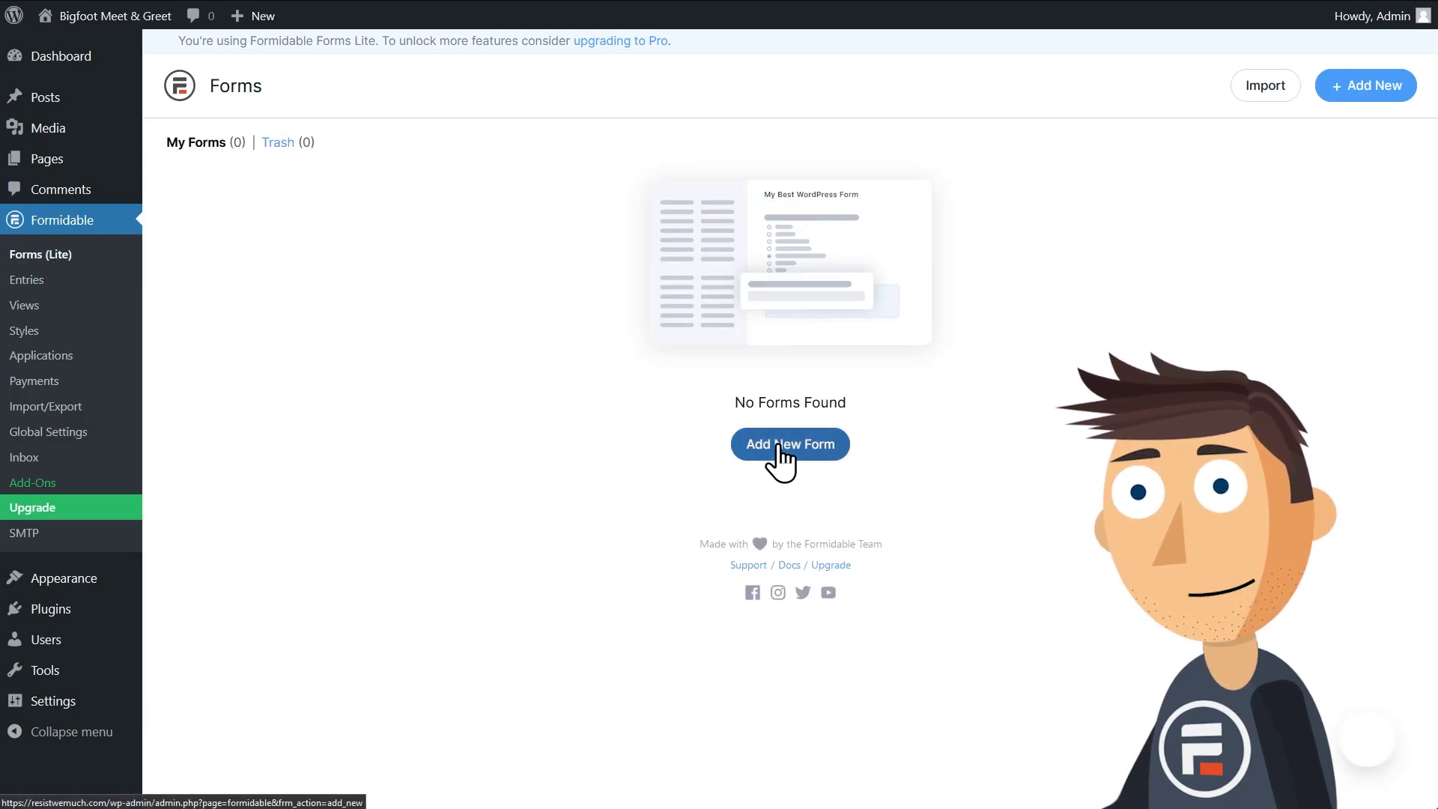
Create a new blank form named 'Payment Form'
{"action": "left_click", "coordinate": [779, 449]}
{"action": "left_click", "coordinate": [529, 134]}
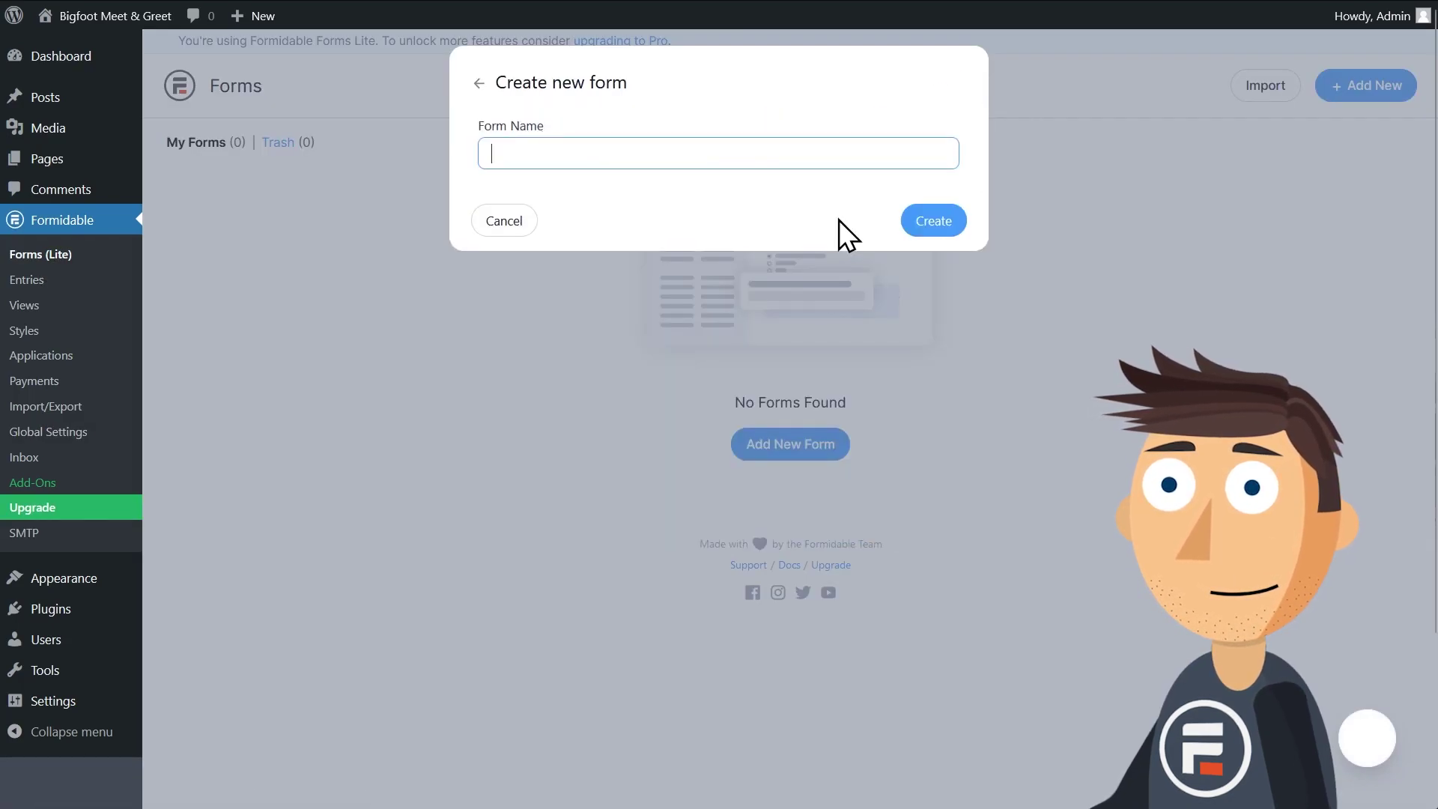
{"action": "type", "text": "Payment Form"}
{"action": "key", "text": "Return"}
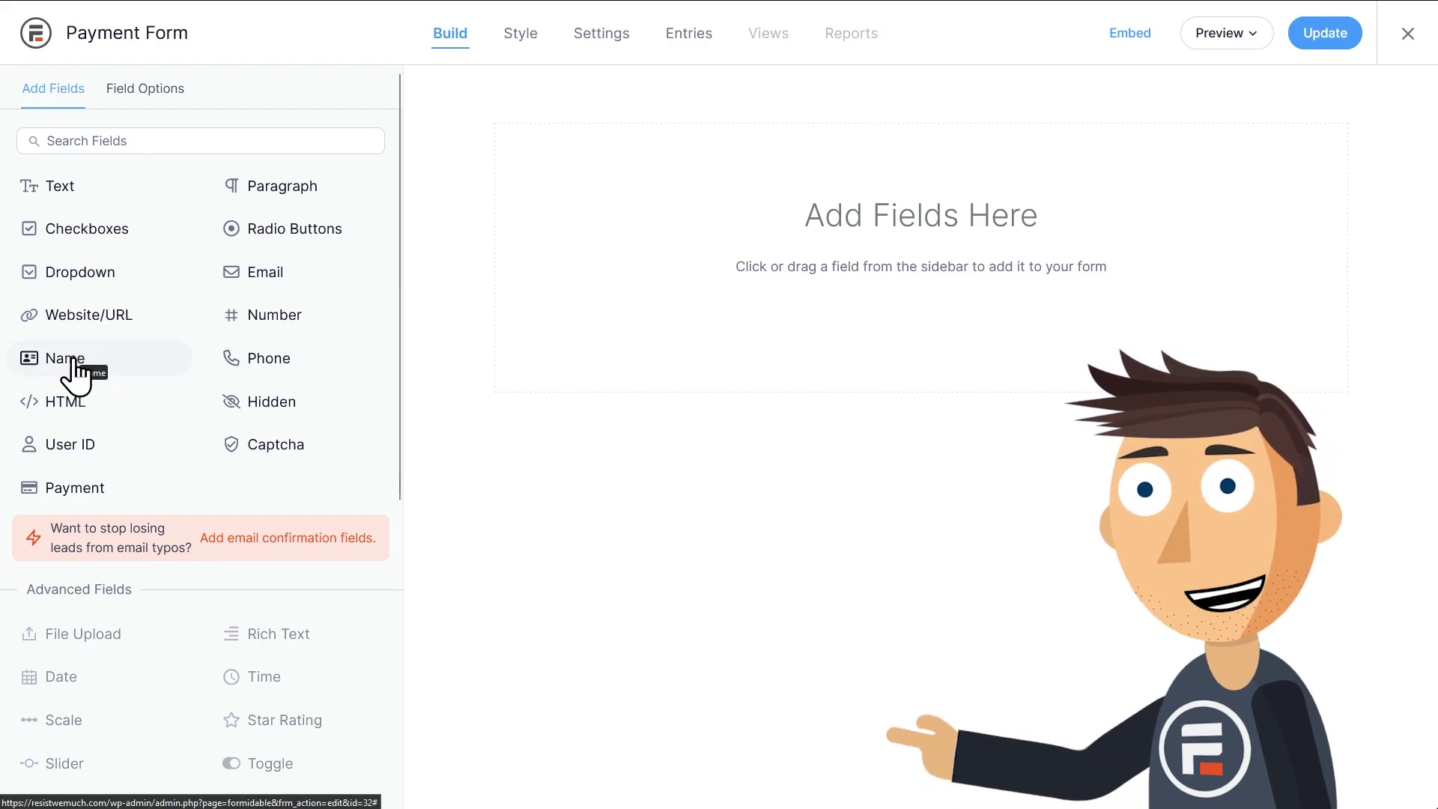
{"action": "scroll", "coordinate": [68, 689], "scroll_direction": "down", "scroll_amount": 5}
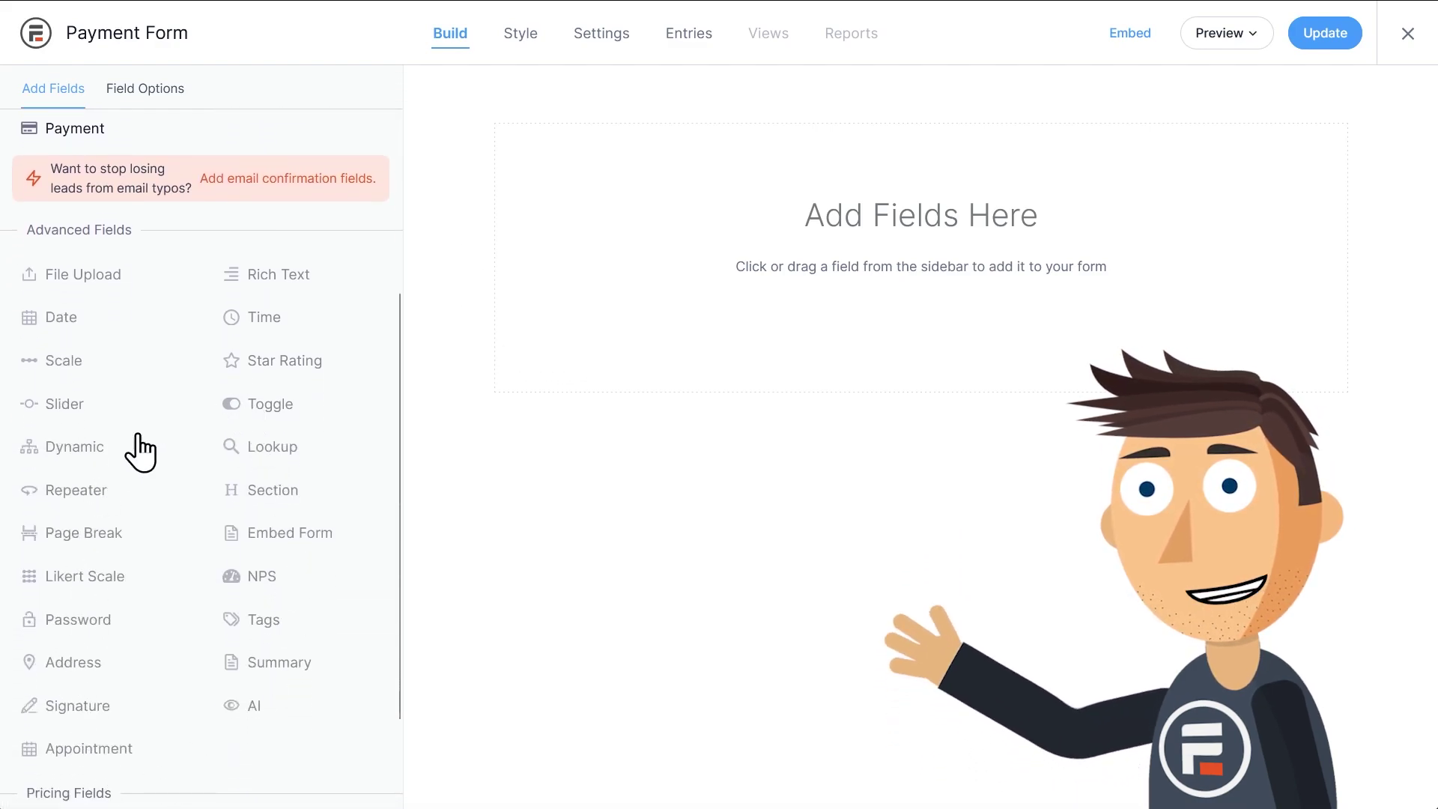
{"action": "scroll", "coordinate": [162, 496], "scroll_direction": "up", "scroll_amount": 5}
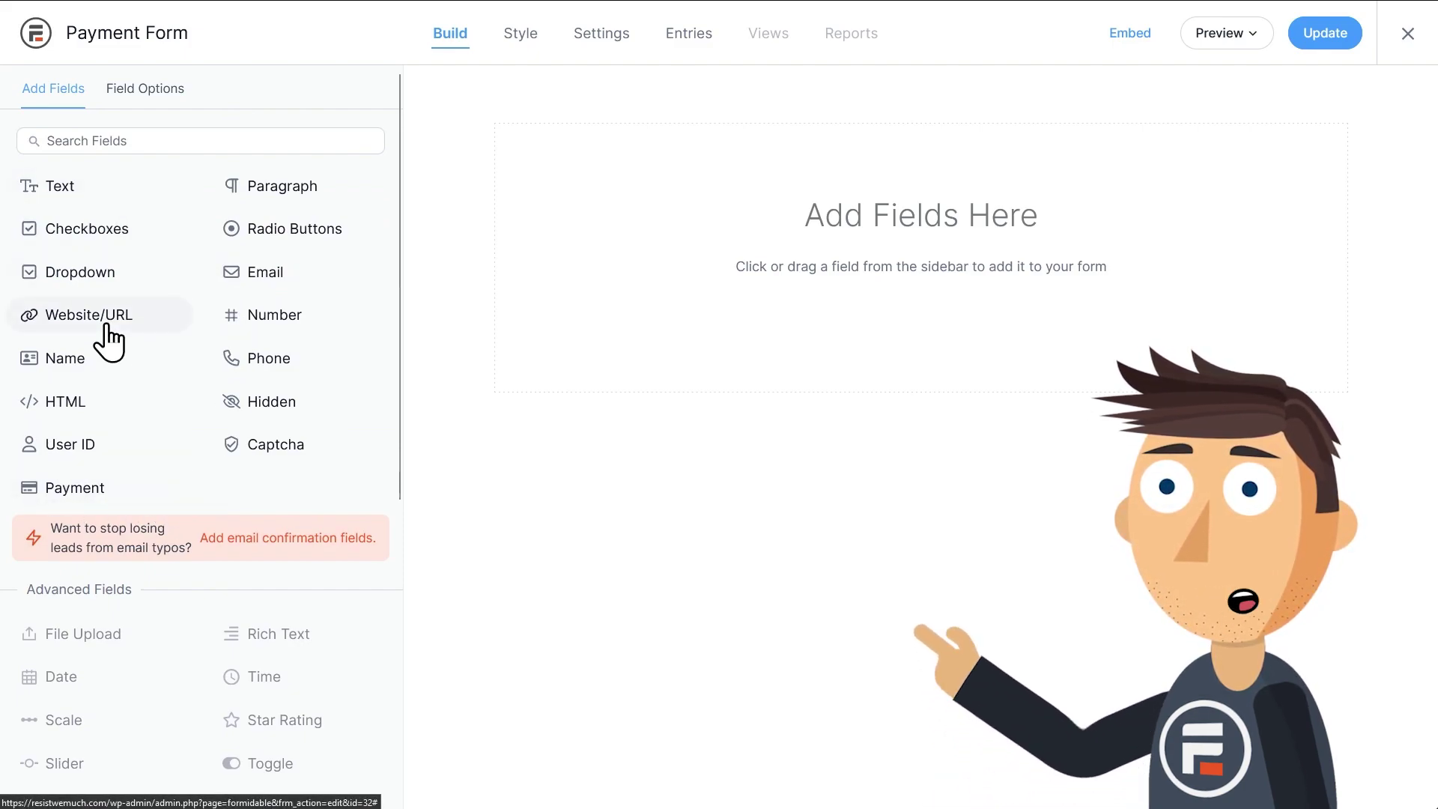
Add Name, Email, Radio Buttons and Payment fields to the form
{"action": "left_click", "coordinate": [96, 367]}
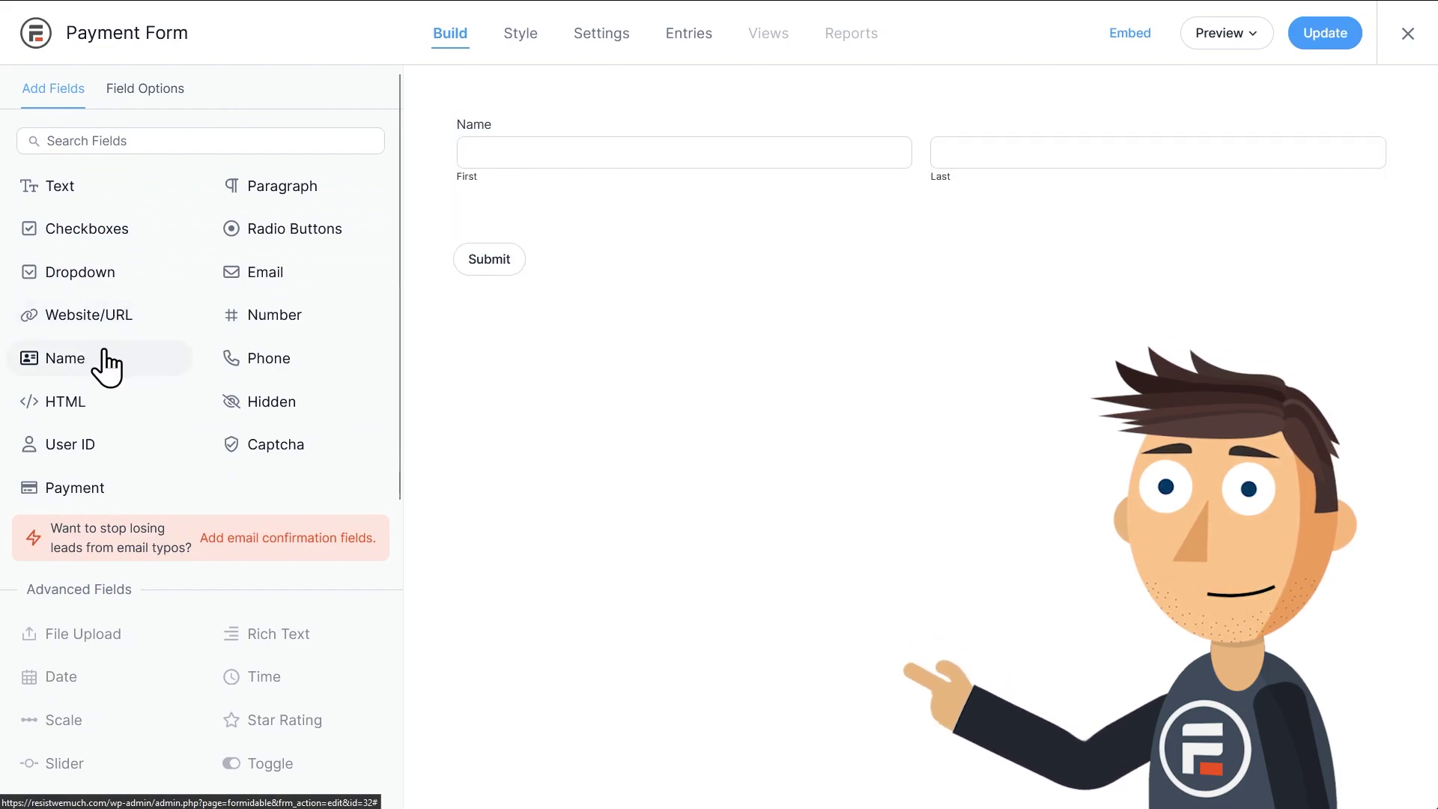
{"action": "left_click", "coordinate": [247, 279]}
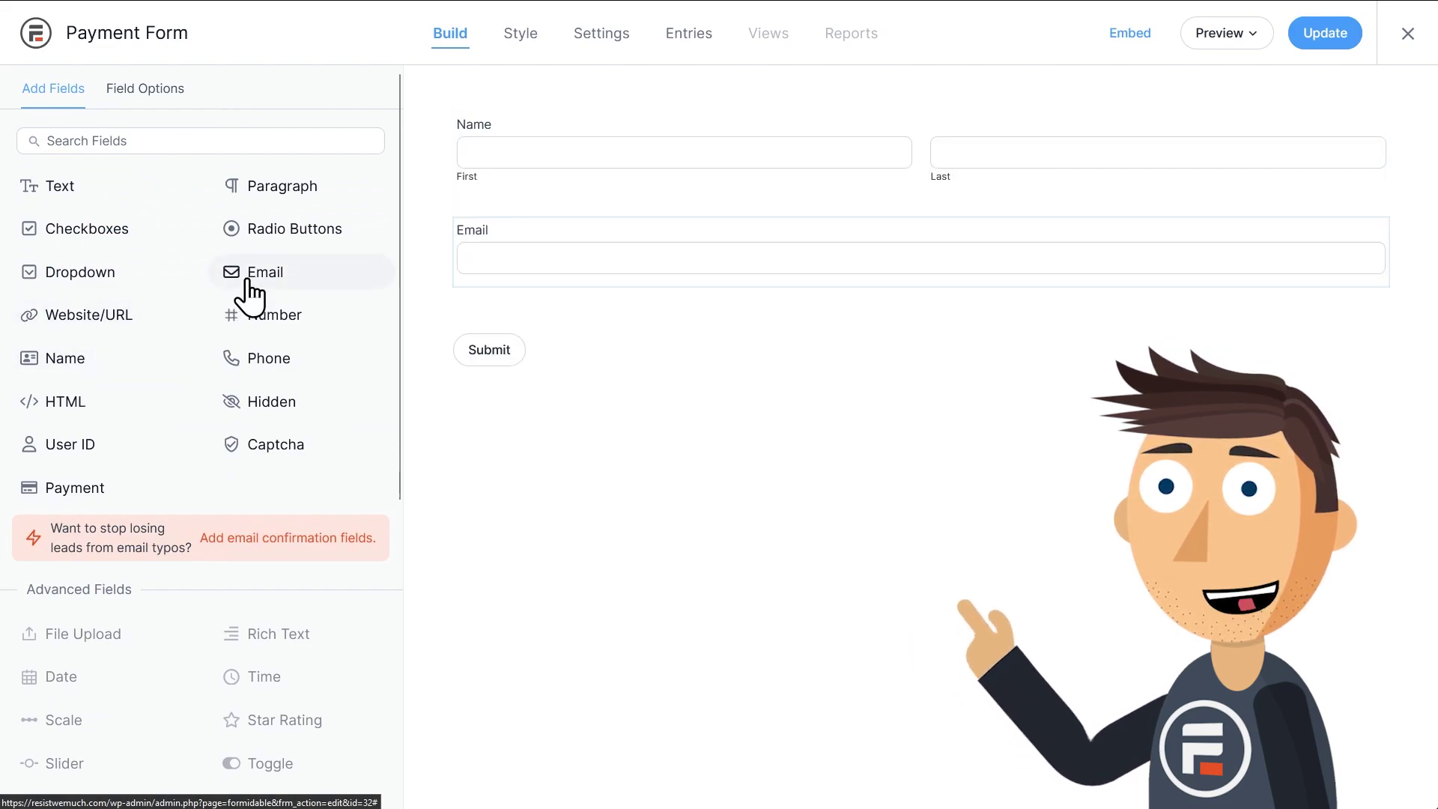
{"action": "left_click", "coordinate": [258, 234]}
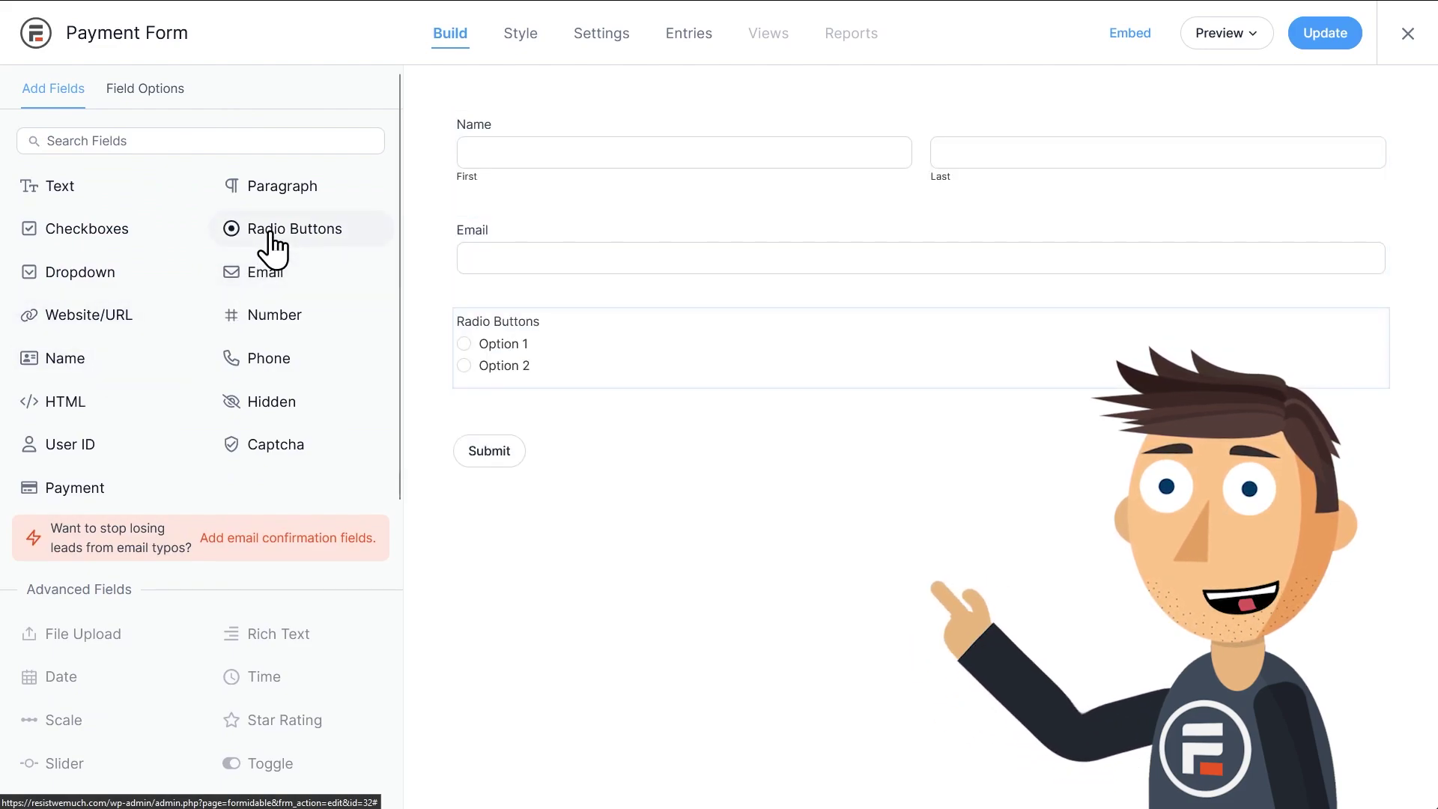
{"action": "left_click", "coordinate": [81, 493]}
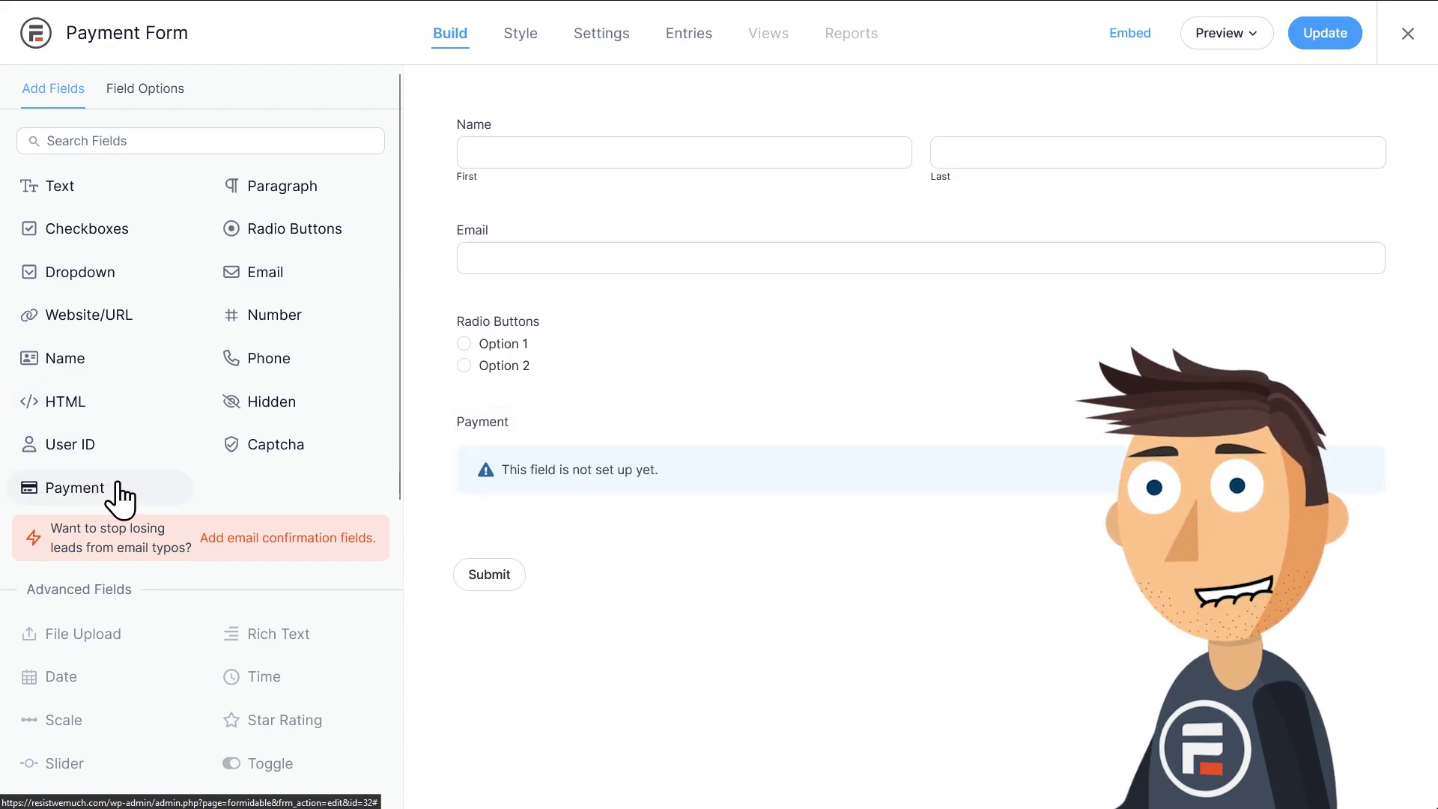
Relabel the radio question 'Are you sure you want to meet Bigfoot!'
{"action": "left_click", "coordinate": [505, 335]}
{"action": "type", "text": "Are you sure"}
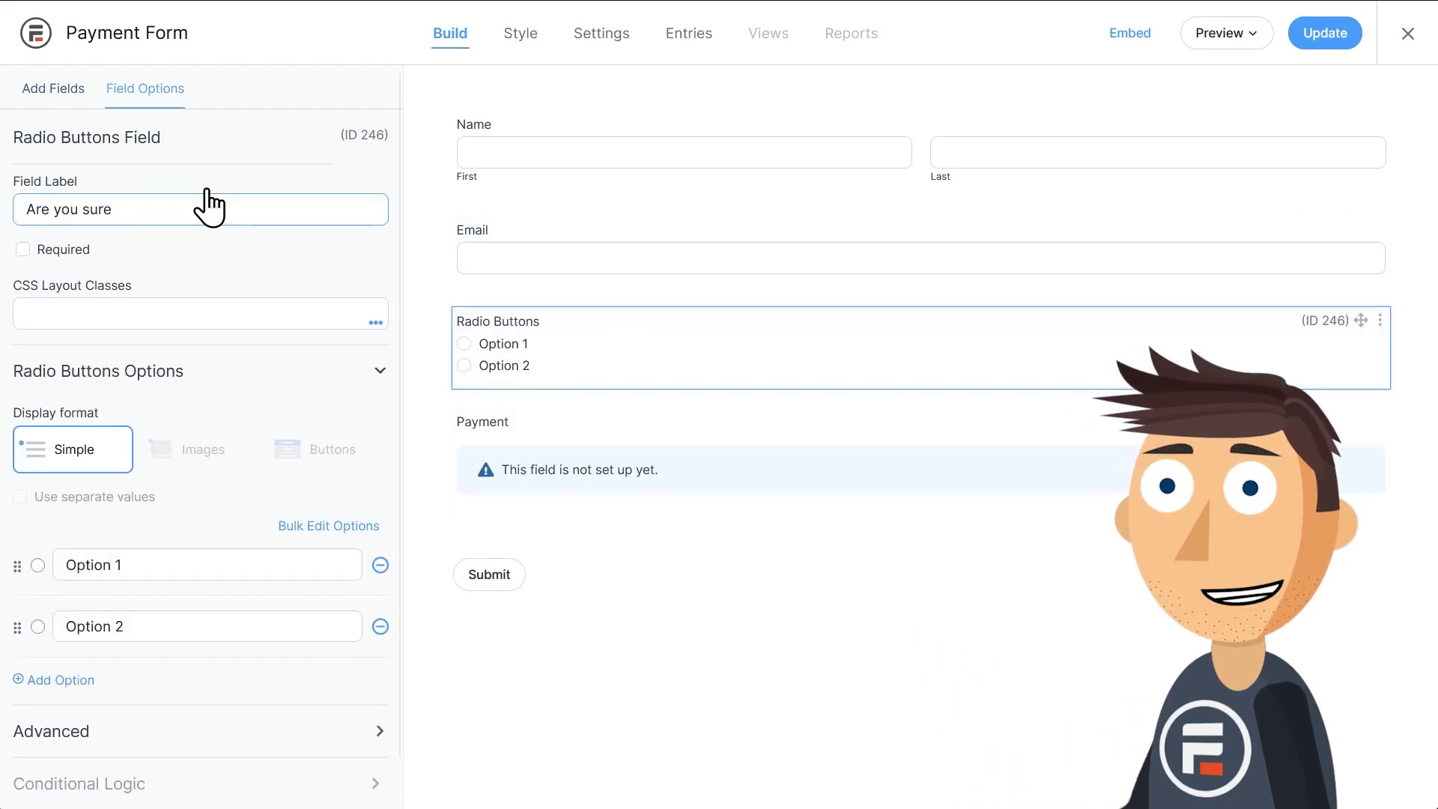
{"action": "type", "text": " you want to meet Bigfoot!"}
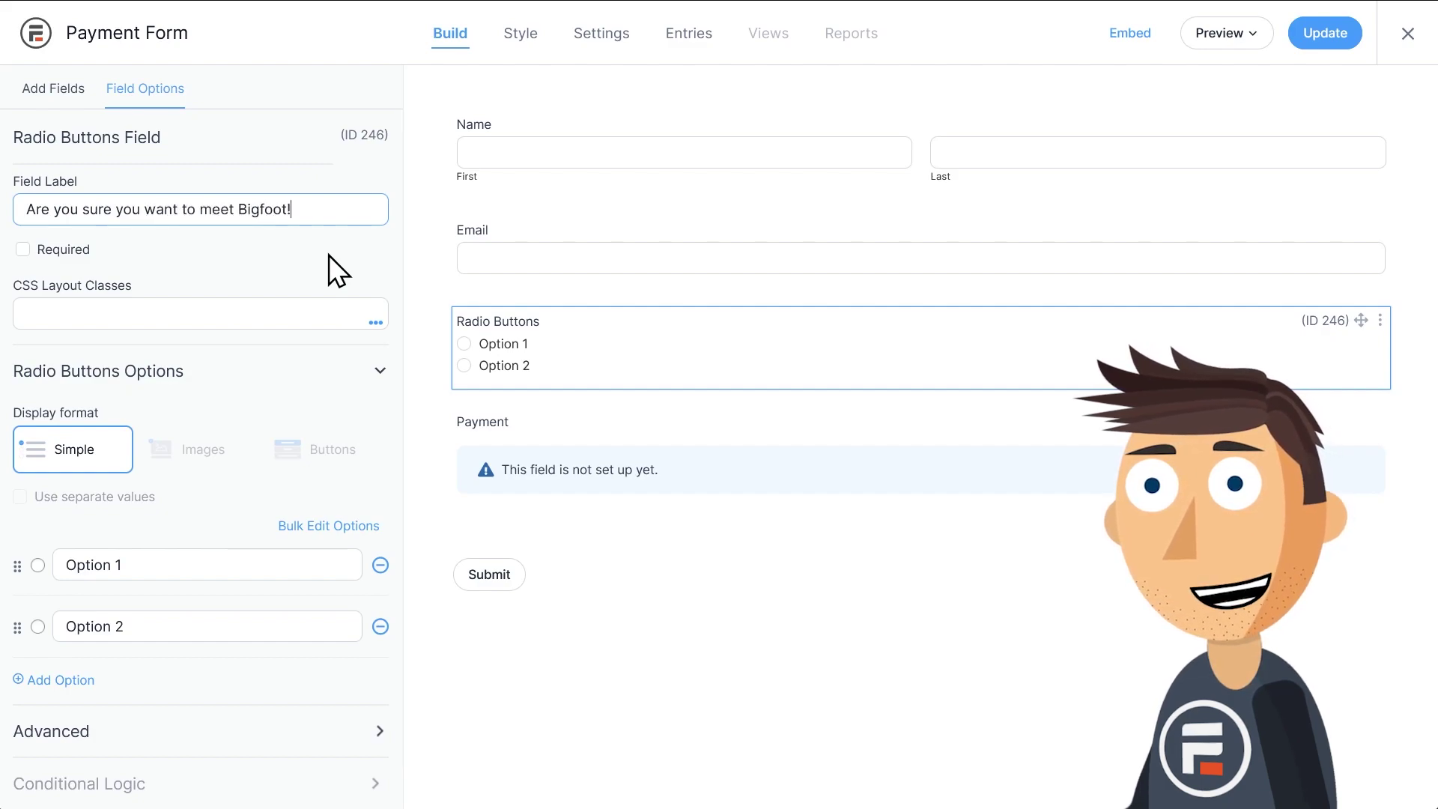
{"action": "left_click", "coordinate": [282, 311]}
{"action": "scroll", "coordinate": [258, 329], "scroll_direction": "down", "scroll_amount": 1}
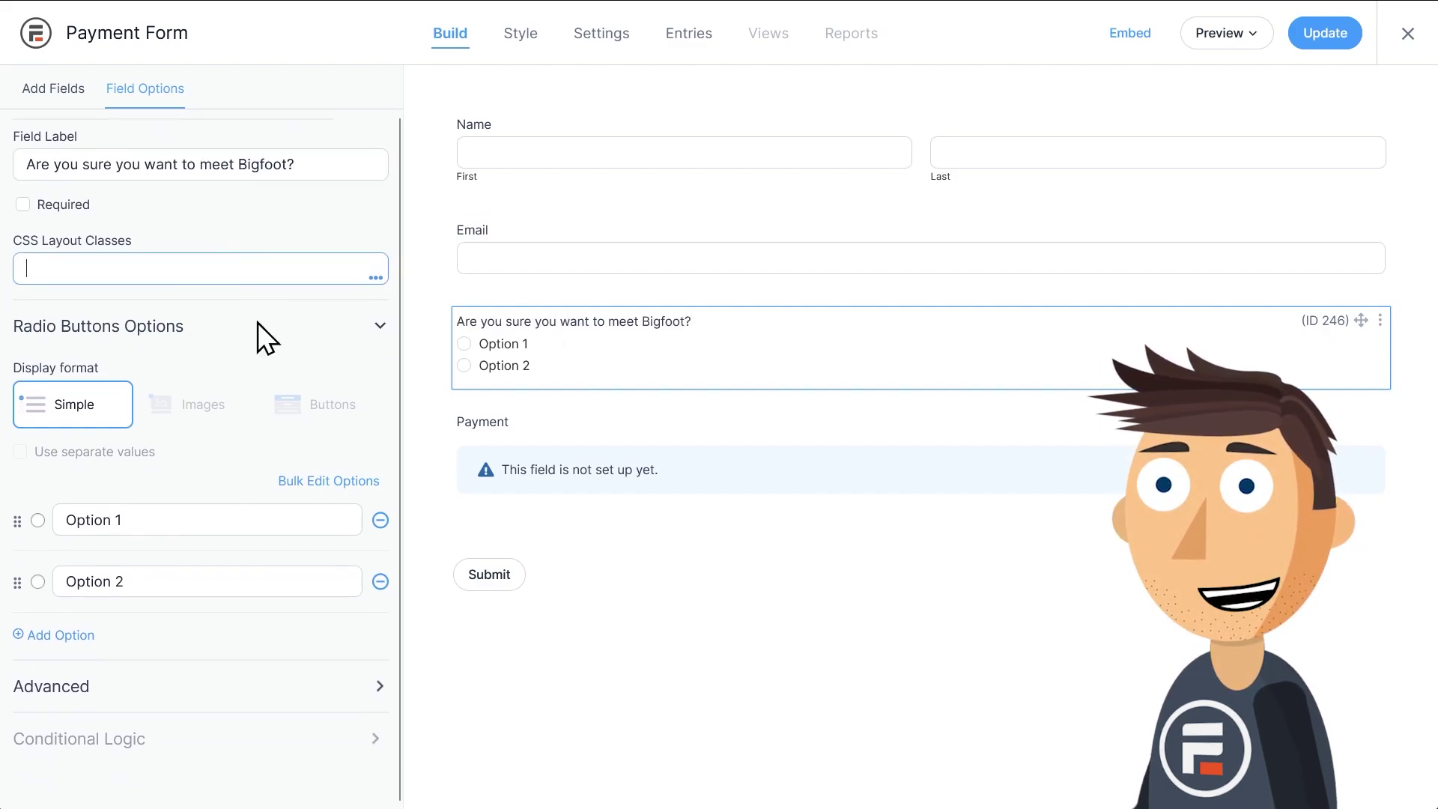
Add a no-refunds description under the radio question in its advanced settings
{"action": "left_click", "coordinate": [299, 693]}
{"action": "scroll", "coordinate": [311, 631], "scroll_direction": "down", "scroll_amount": 3}
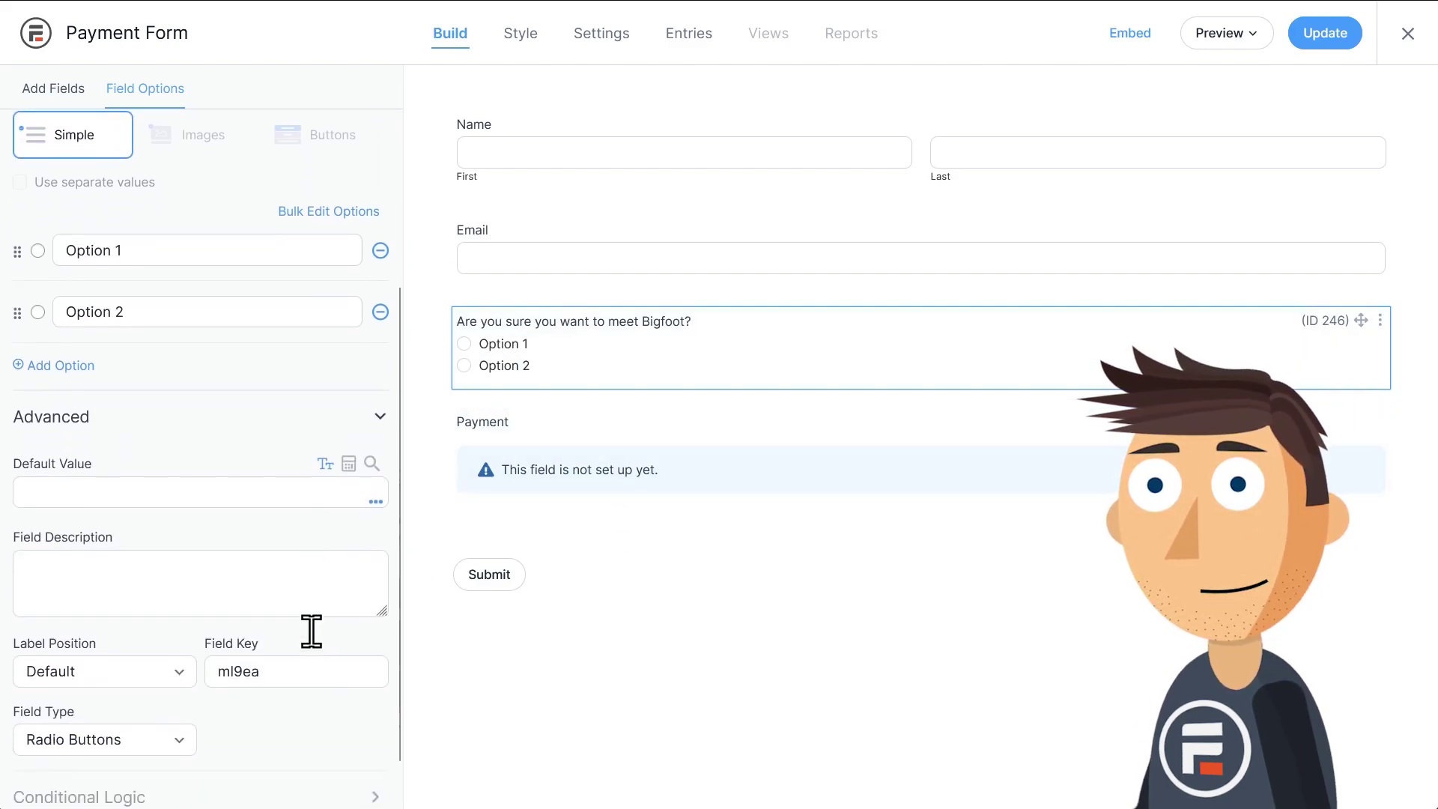
{"action": "left_click", "coordinate": [307, 584]}
{"action": "type", "text": "(n"}
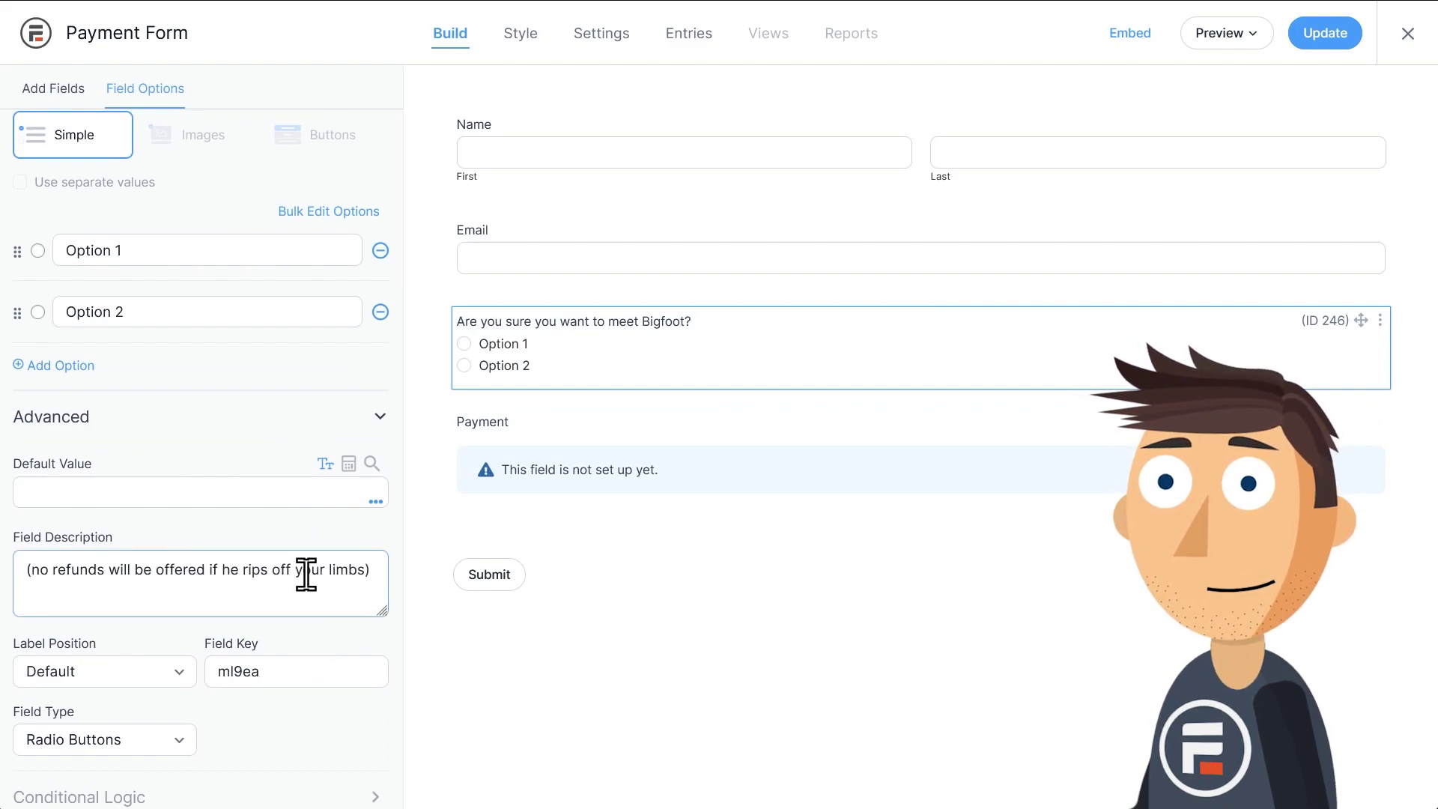
Change the first answer choice to Yes and clear the second choice's placeholder text
{"action": "left_click", "coordinate": [173, 249]}
{"action": "type", "text": "Yes"}
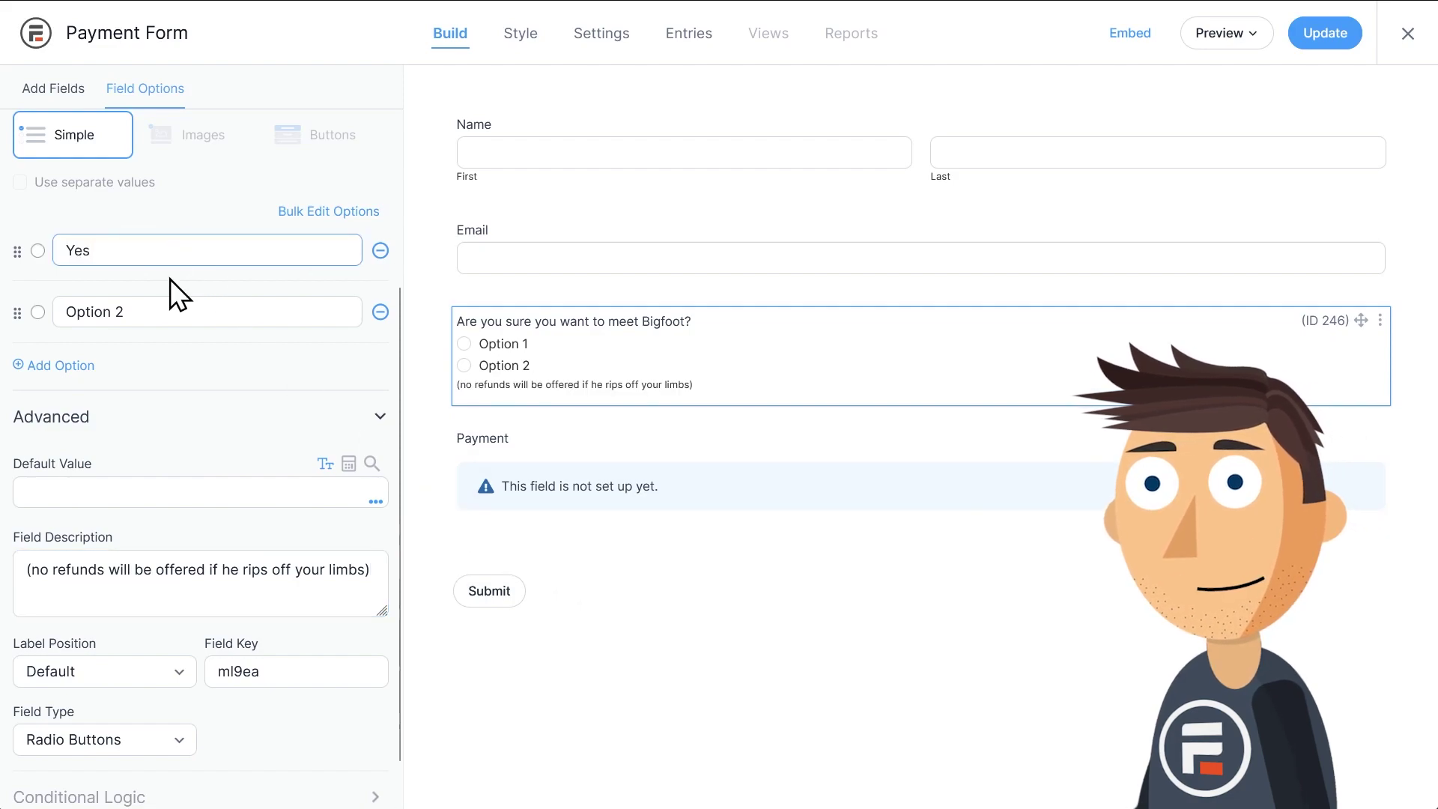
{"action": "left_click", "coordinate": [168, 312]}
{"action": "key", "text": "BackSpace"}
Enter No as the second choice, save the form, and view its Actions & Notifications settings
{"action": "type", "text": "No"}
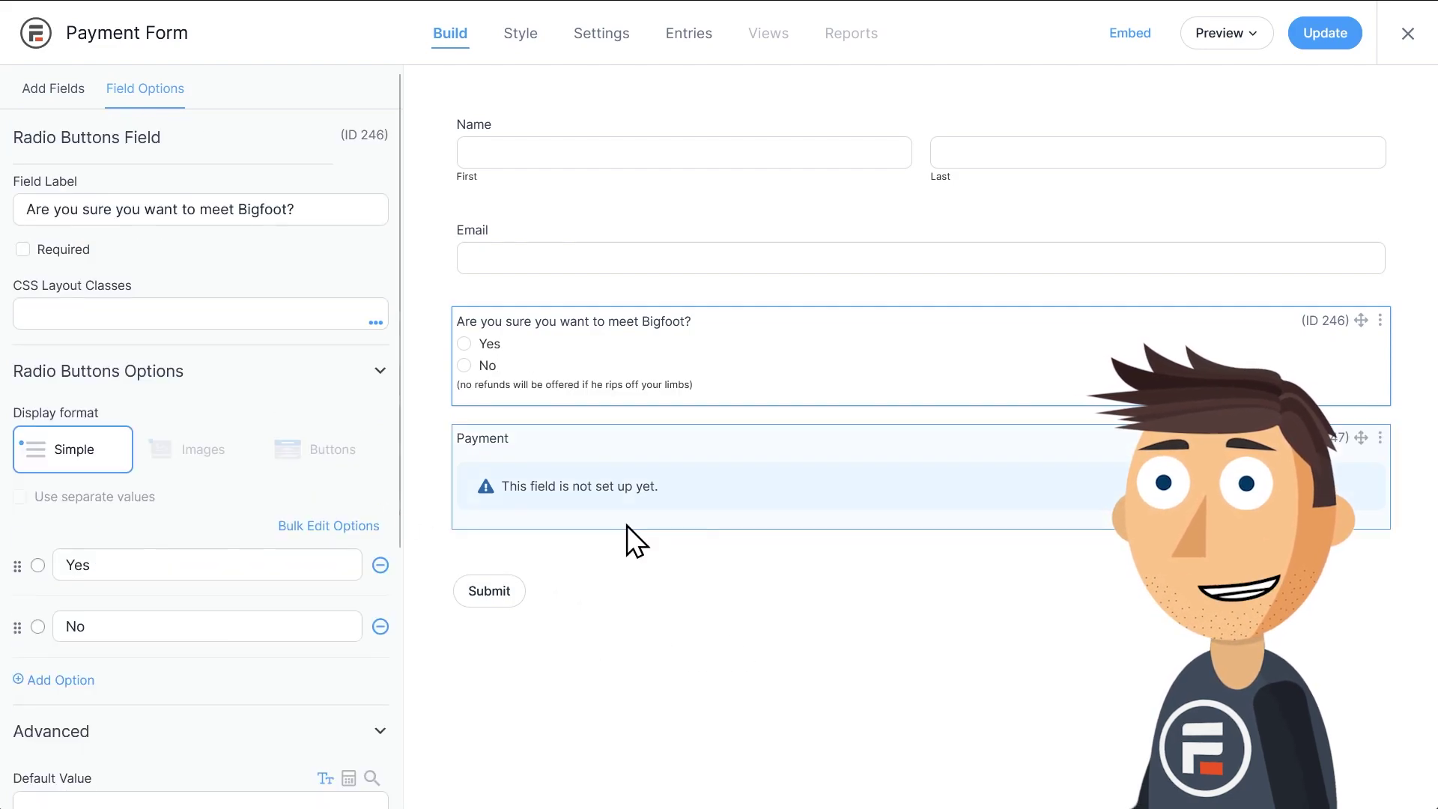
{"action": "left_click", "coordinate": [607, 464]}
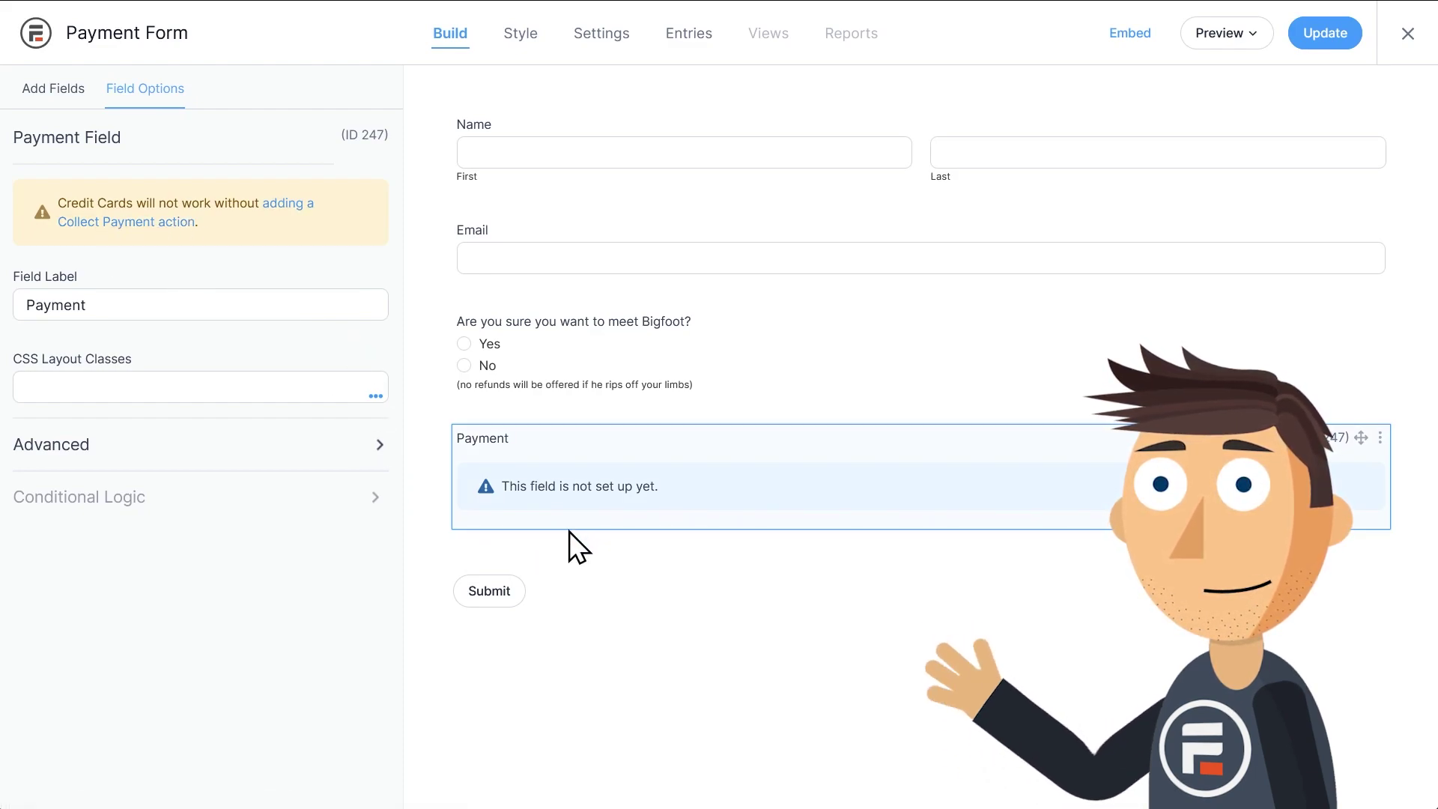
{"action": "left_click", "coordinate": [1322, 35]}
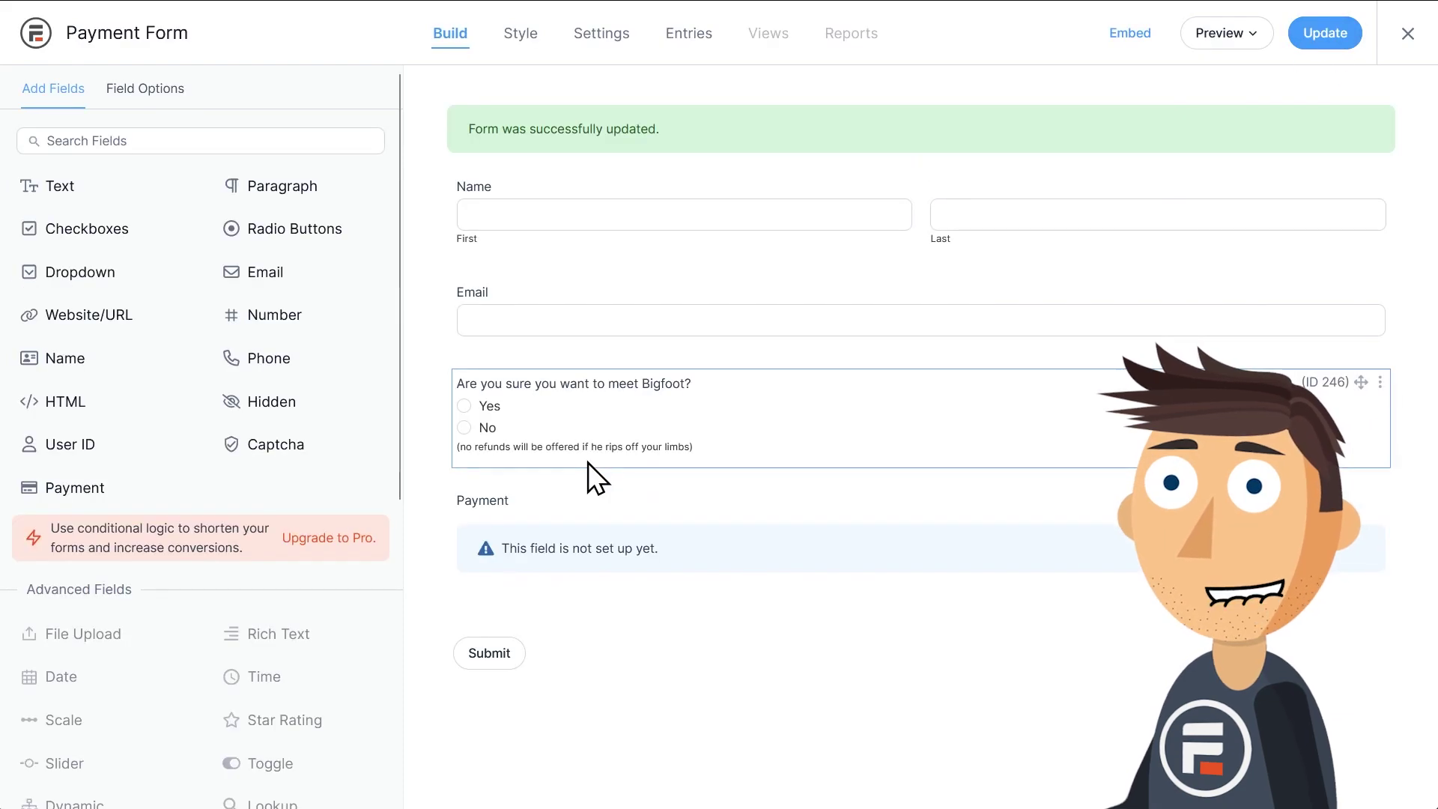
{"action": "left_click", "coordinate": [606, 41]}
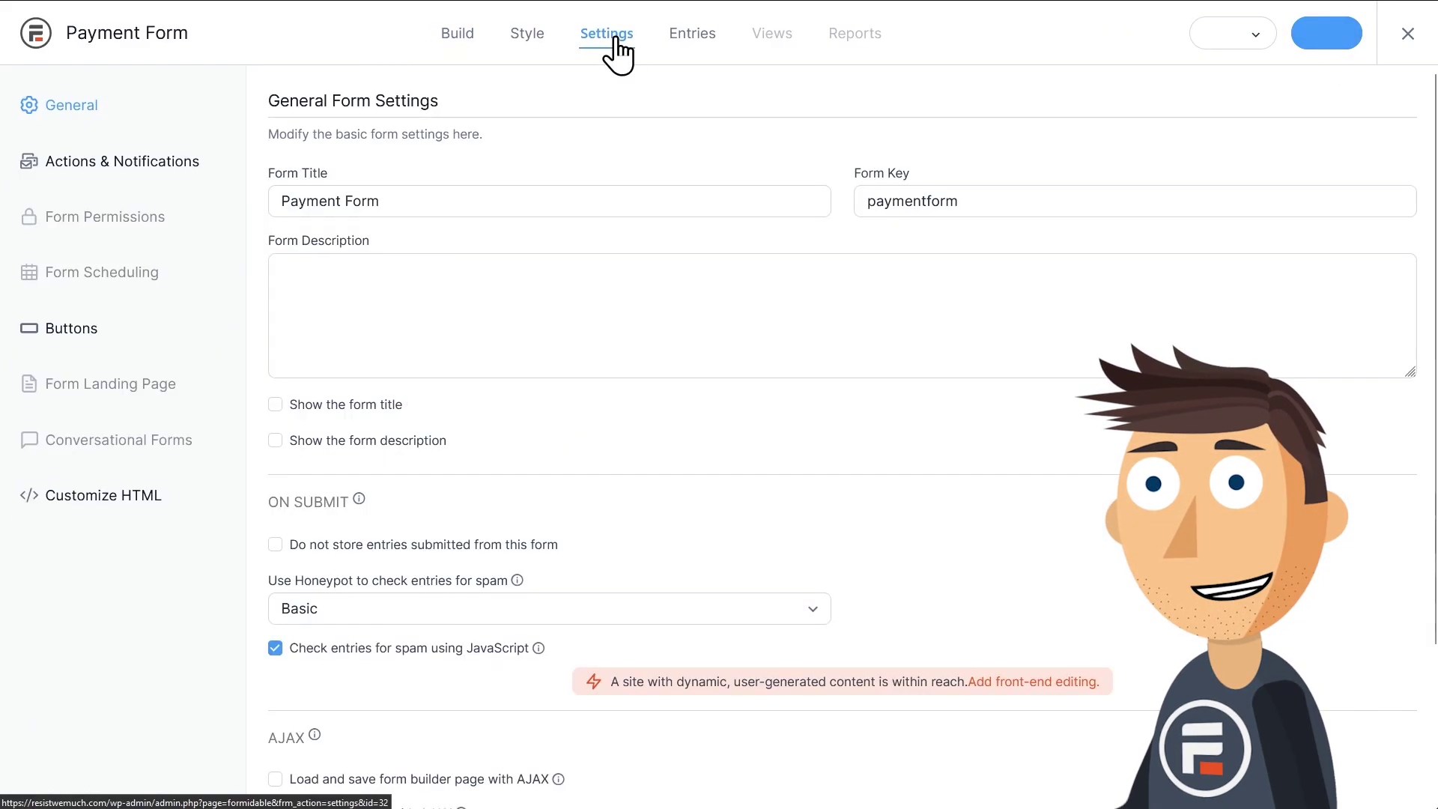
{"action": "left_click", "coordinate": [138, 172]}
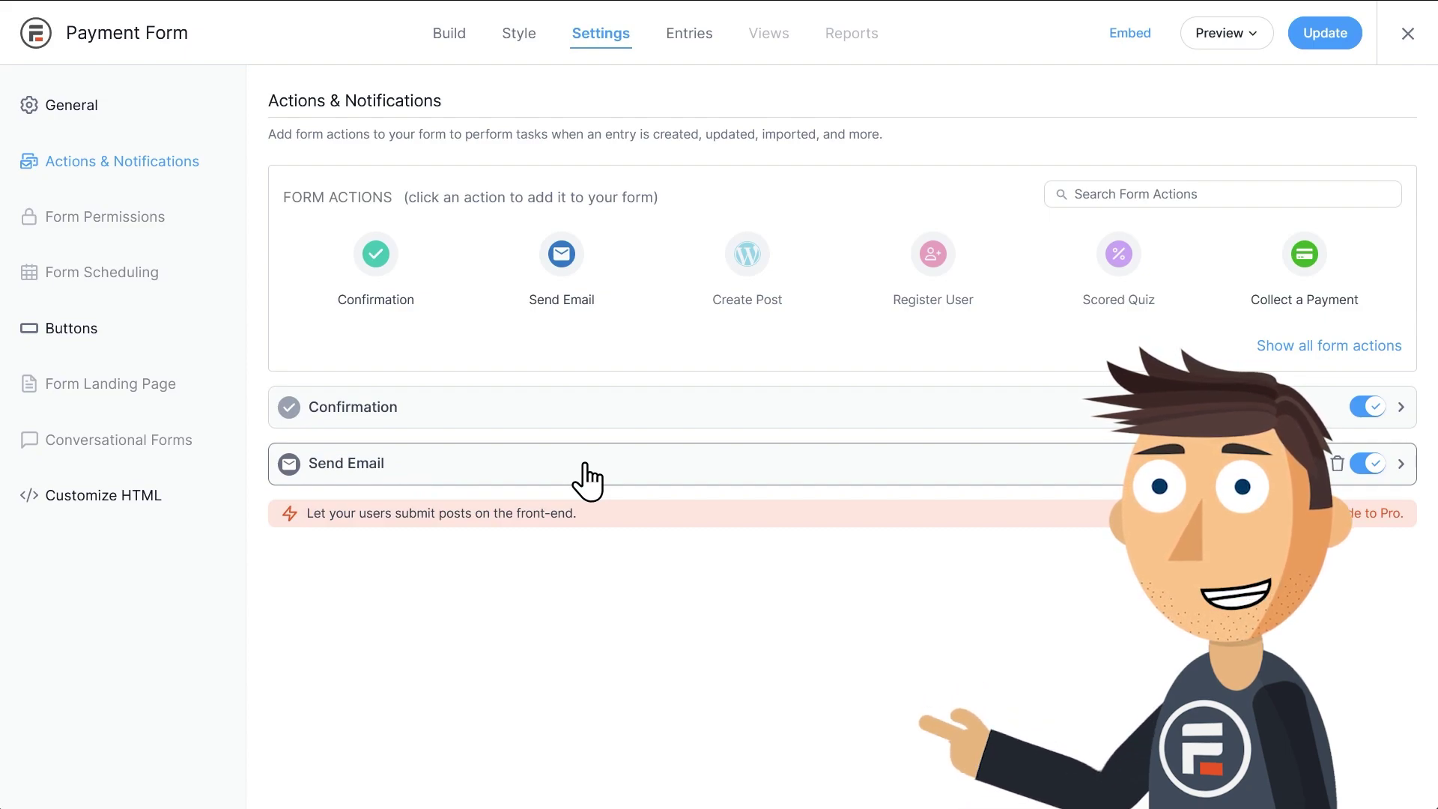
Add a Collect a Payment action with description 'bigfoot tick' and amount 500
{"action": "left_click", "coordinate": [1303, 258]}
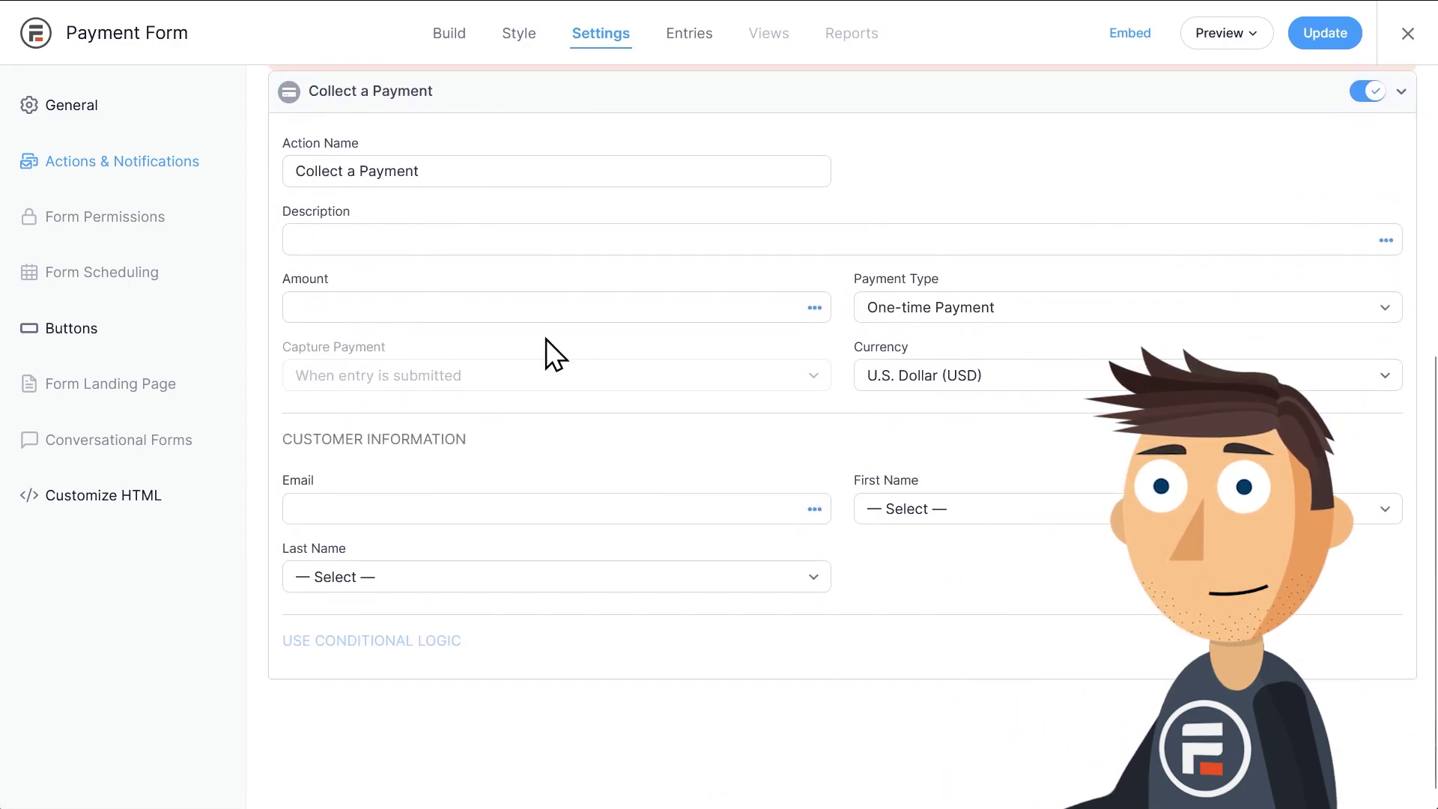
{"action": "left_click", "coordinate": [465, 246]}
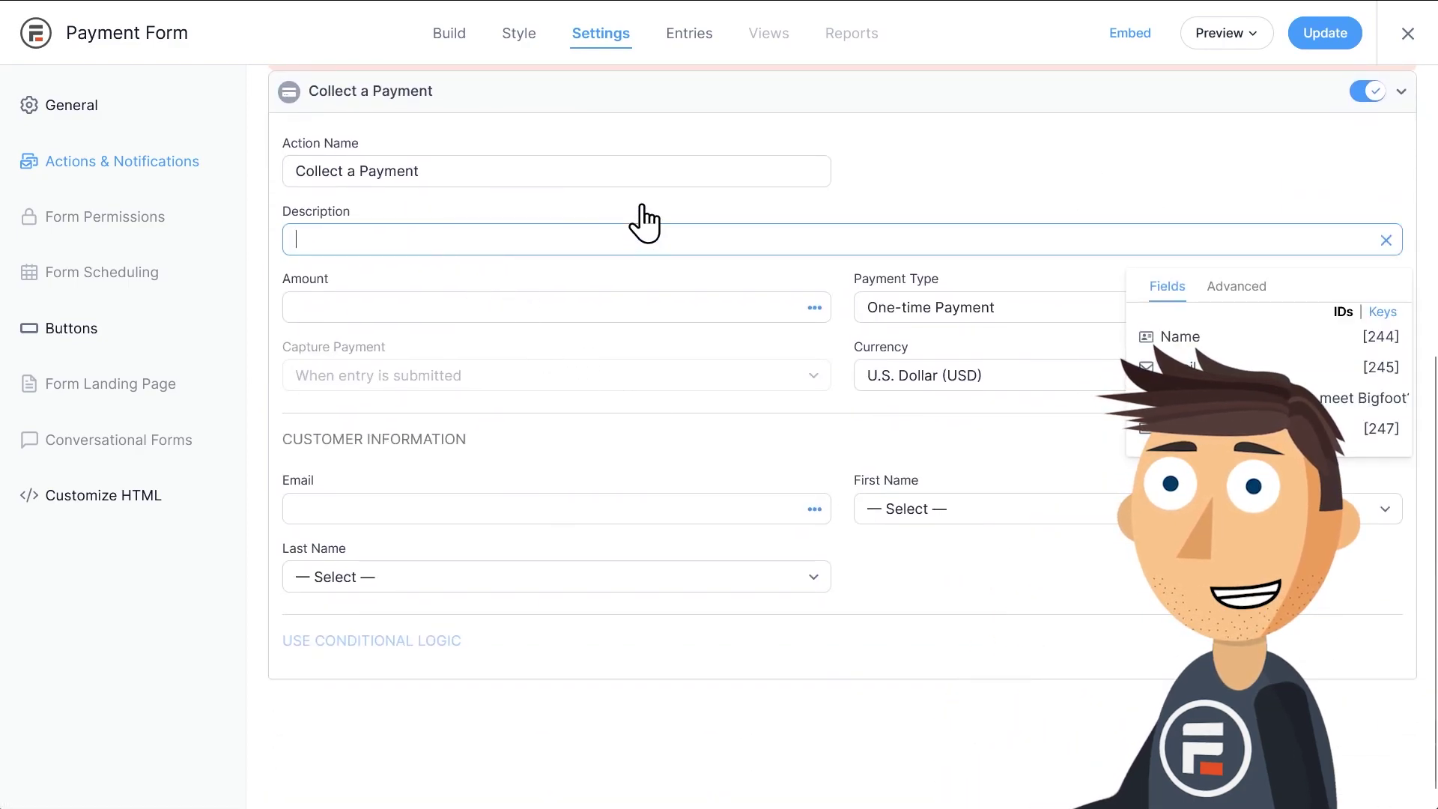
{"action": "type", "text": "bigfoot ticket"}
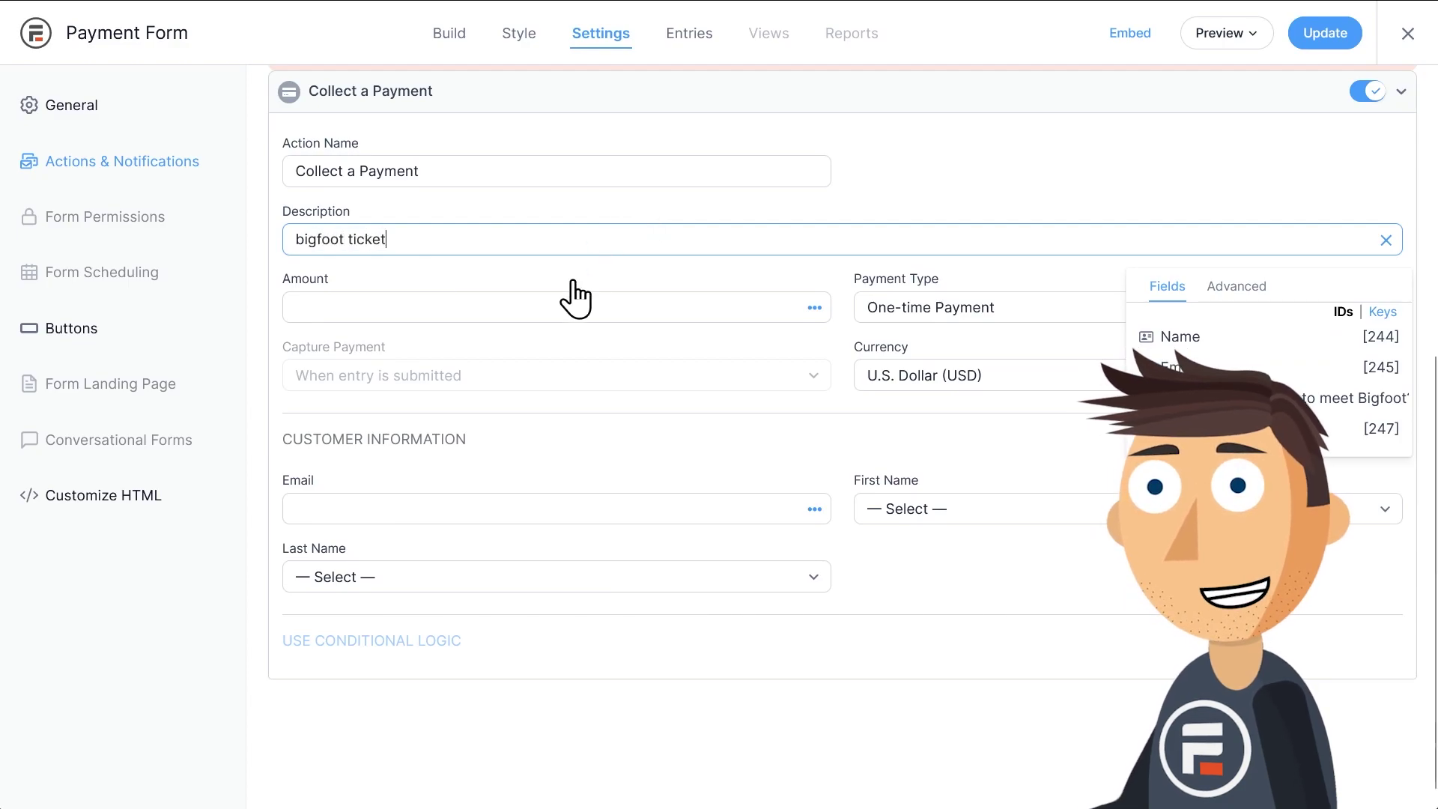
{"action": "left_click", "coordinate": [549, 307]}
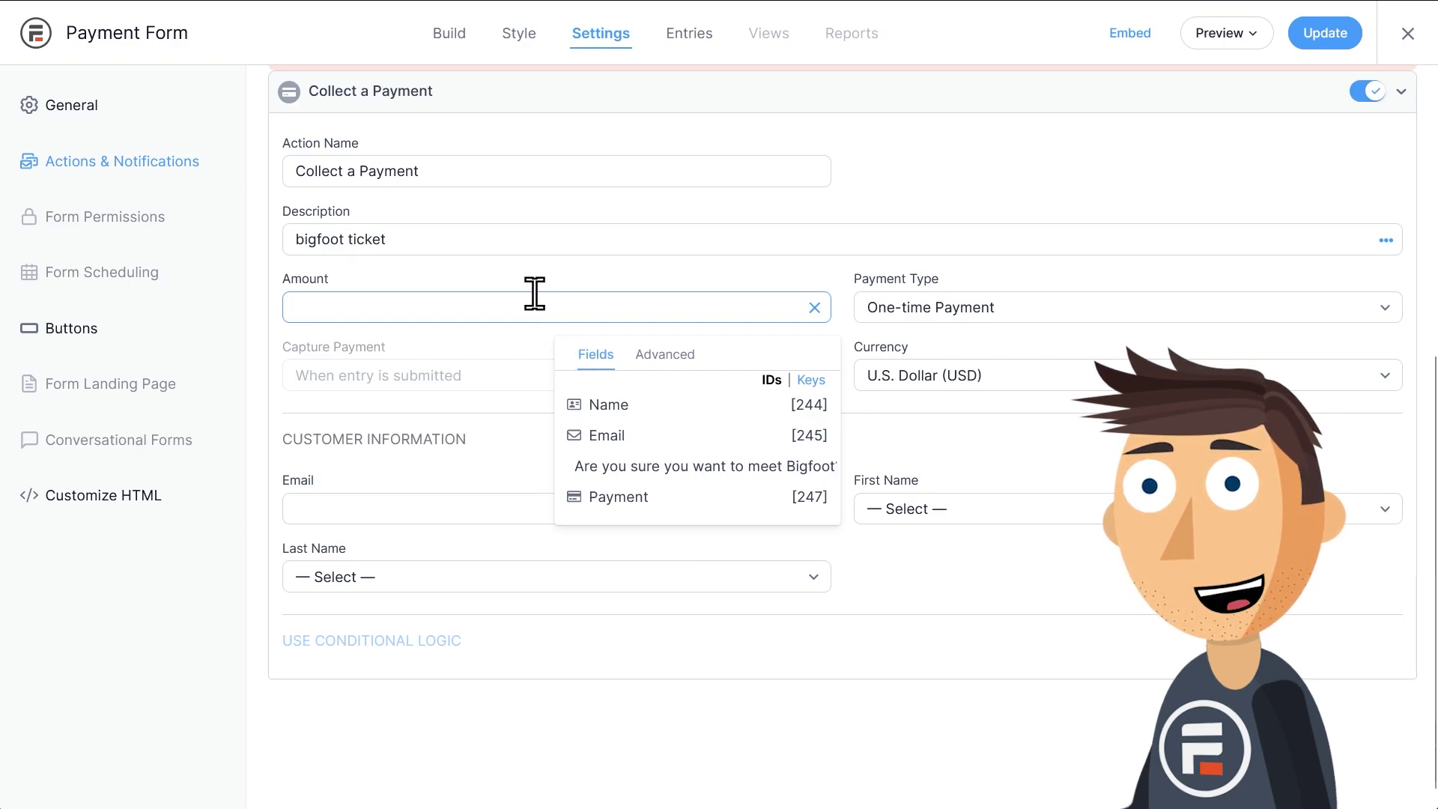
{"action": "type", "text": "500"}
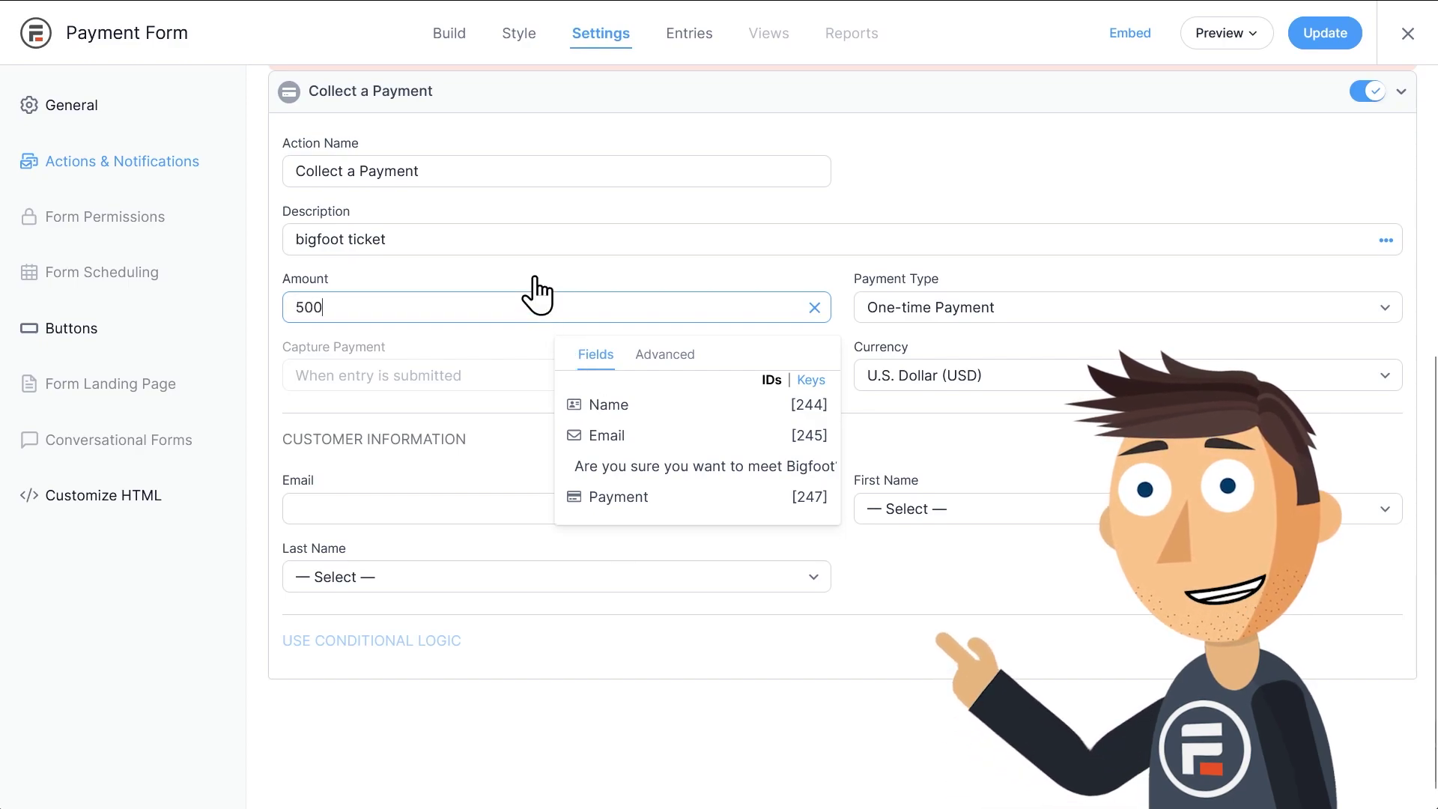
{"action": "left_click", "coordinate": [276, 311]}
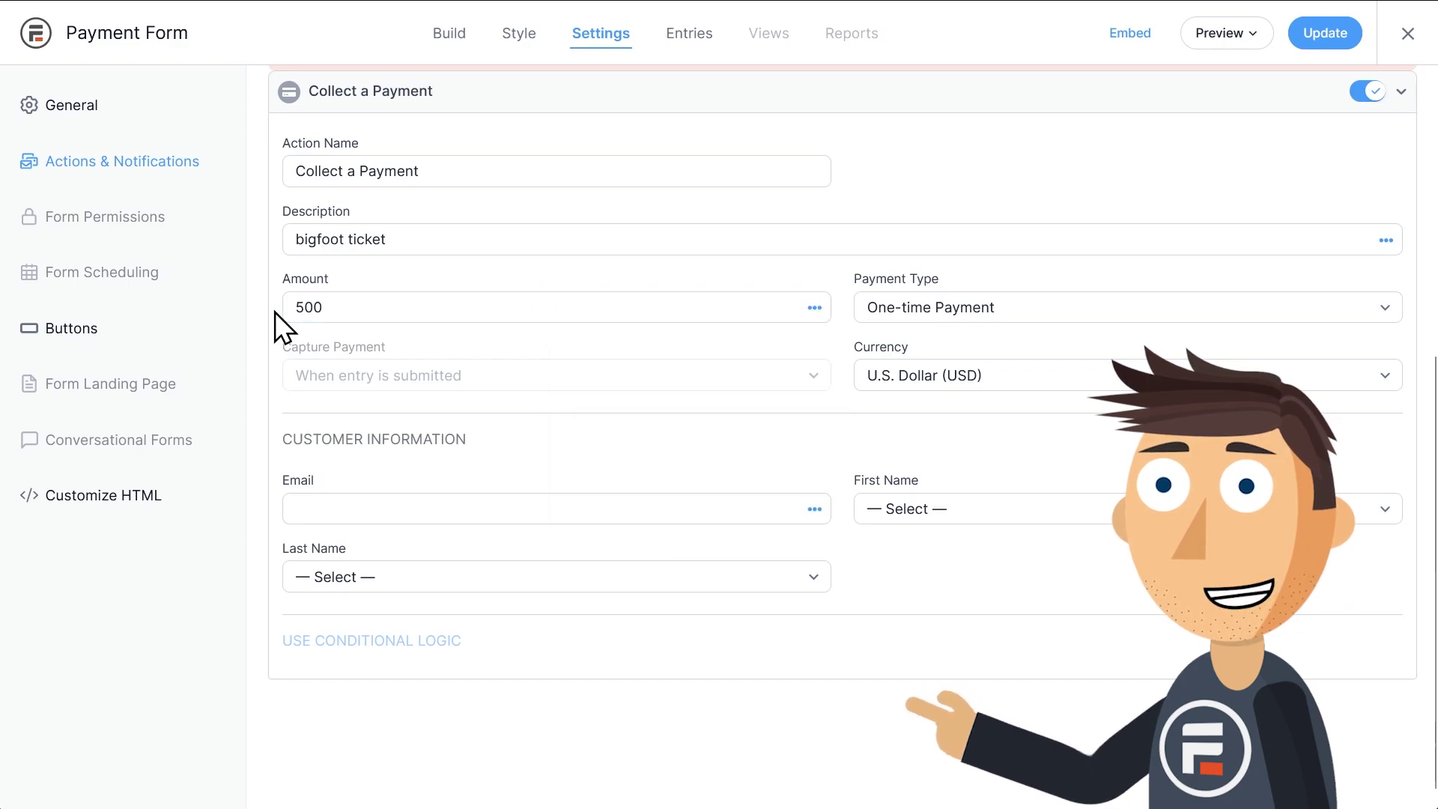
Take customer email from the Email field and first and last name from Name, then save
{"action": "left_click", "coordinate": [462, 500]}
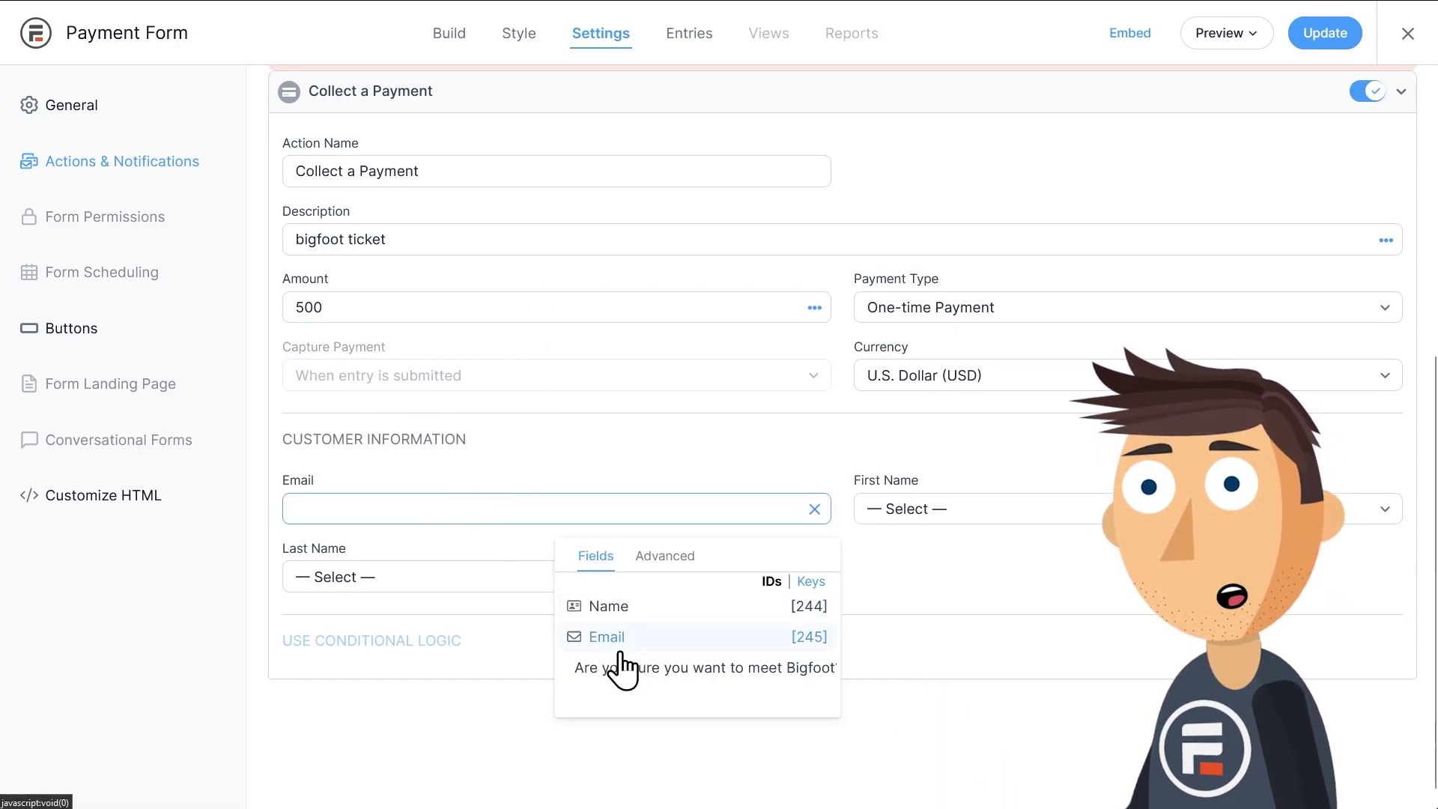
{"action": "left_click", "coordinate": [605, 473]}
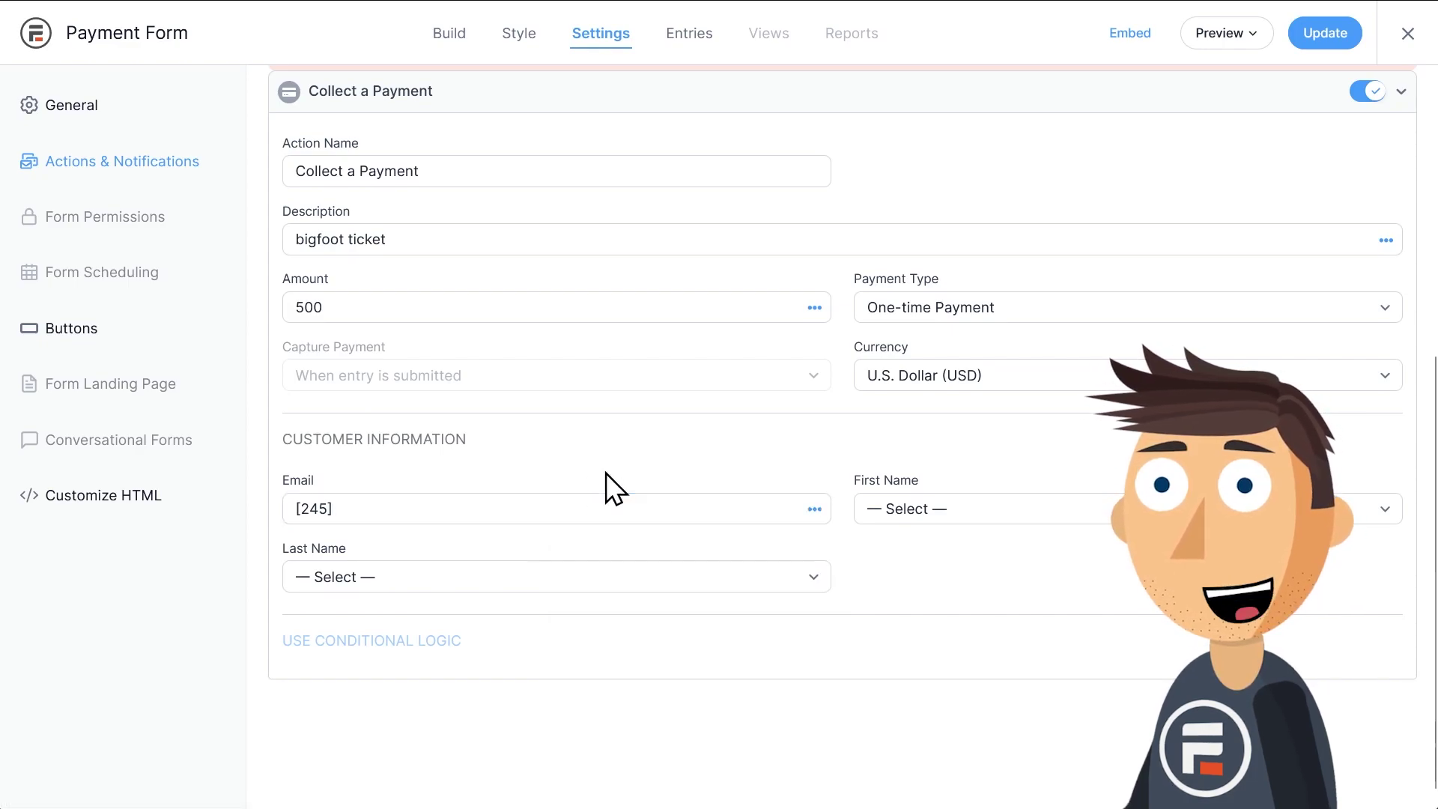
{"action": "left_click", "coordinate": [897, 517]}
{"action": "left_click", "coordinate": [911, 574]}
{"action": "left_click", "coordinate": [749, 578]}
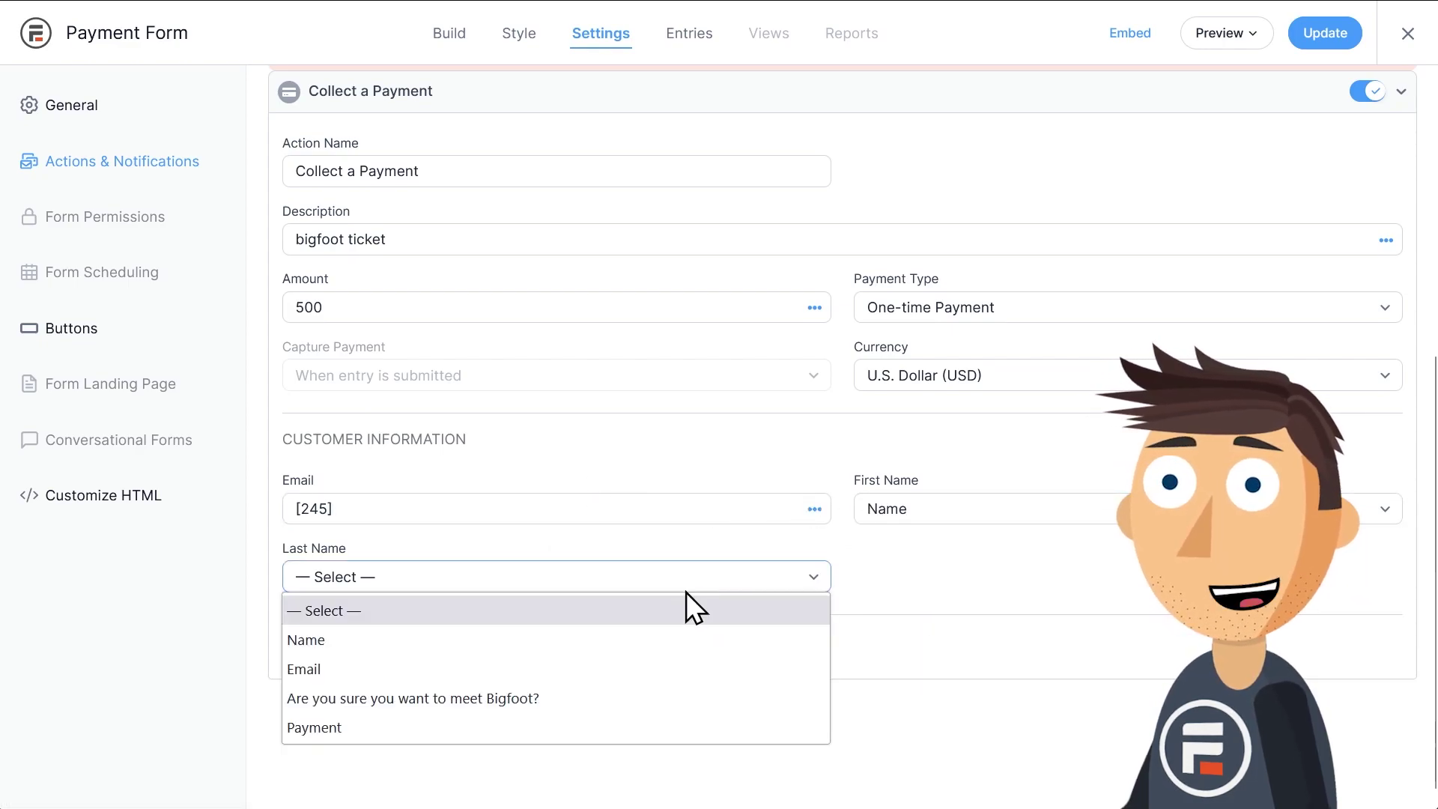
{"action": "left_click", "coordinate": [687, 603]}
{"action": "left_click", "coordinate": [624, 644]}
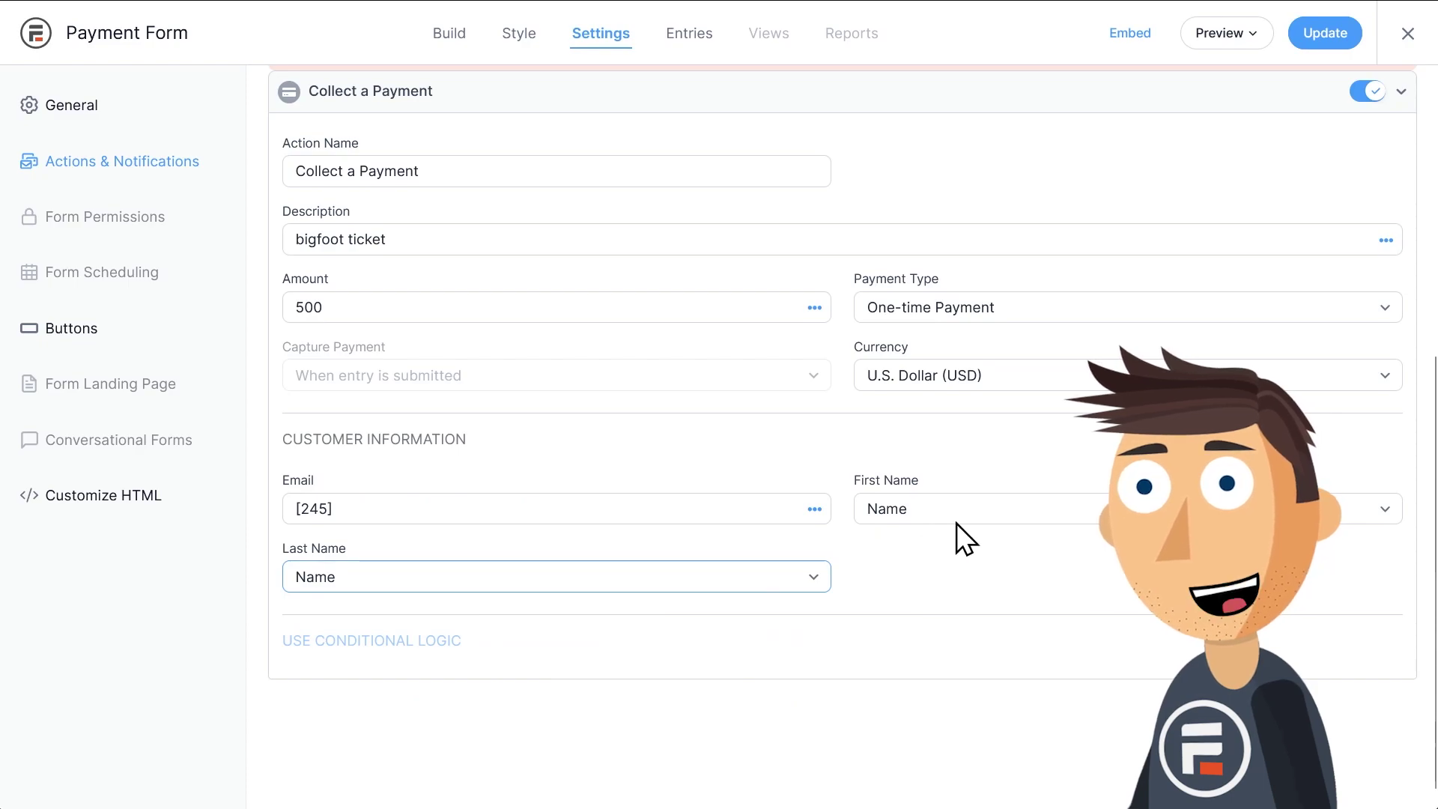
{"action": "left_click", "coordinate": [1351, 35]}
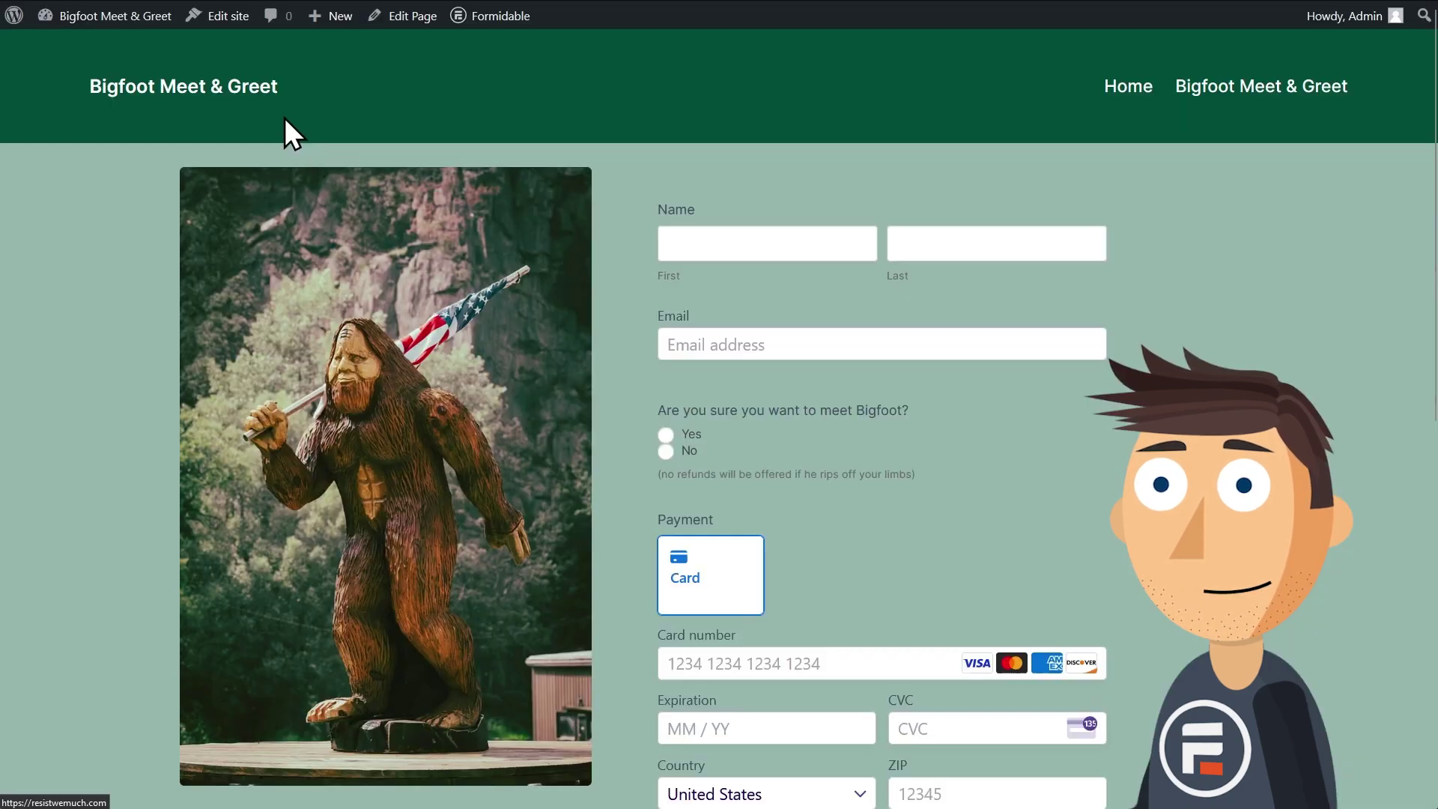
Enter the test customer's first name, last name and e-mail, and answer Yes
{"action": "scroll", "coordinate": [300, 135], "scroll_direction": "down", "scroll_amount": 1}
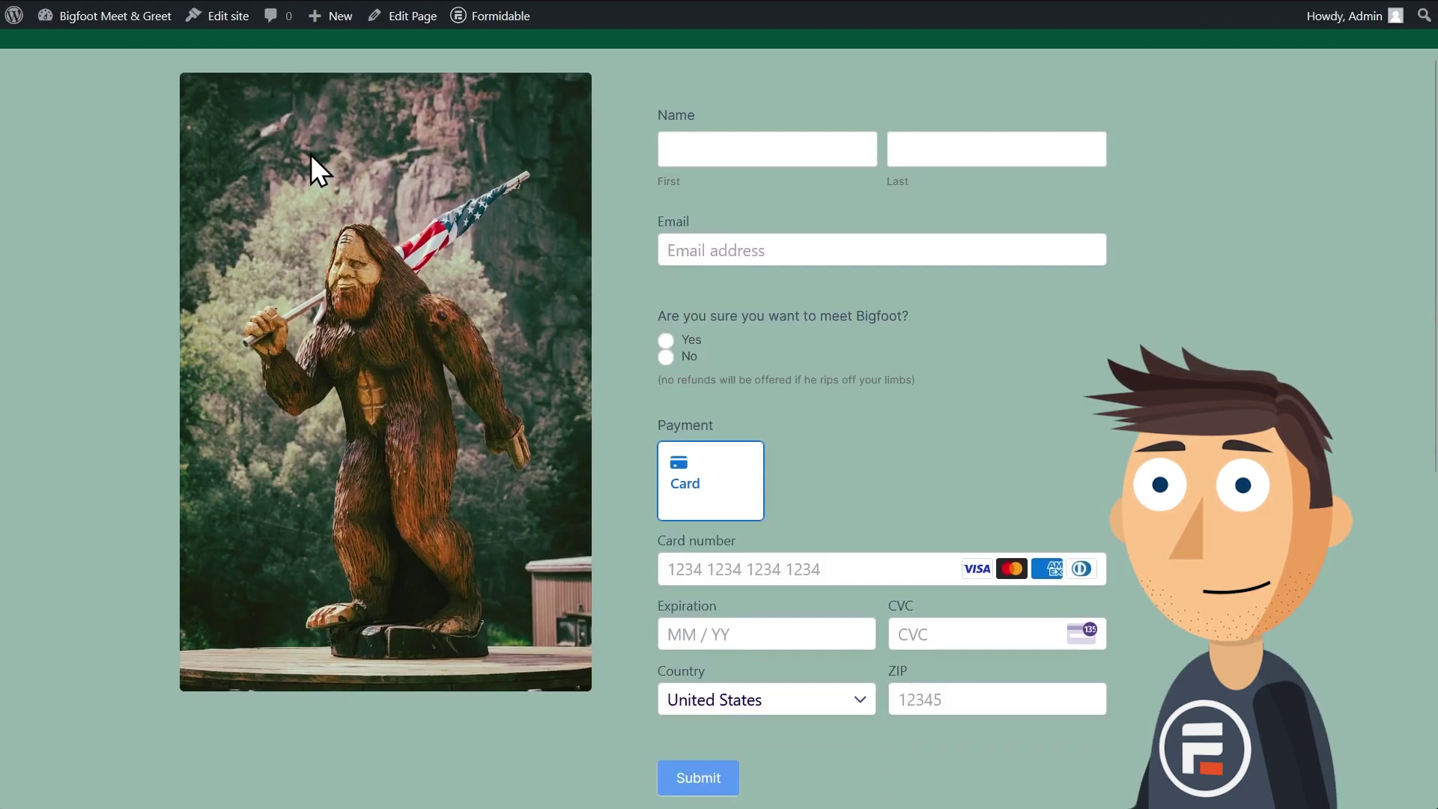
{"action": "left_click", "coordinate": [674, 150]}
{"action": "type", "text": "Fake"}
{"action": "key", "text": "Tab"}
{"action": "type", "text": "Person"}
{"action": "key", "text": "Tab"}
{"action": "type", "text": "fake@email.com"}
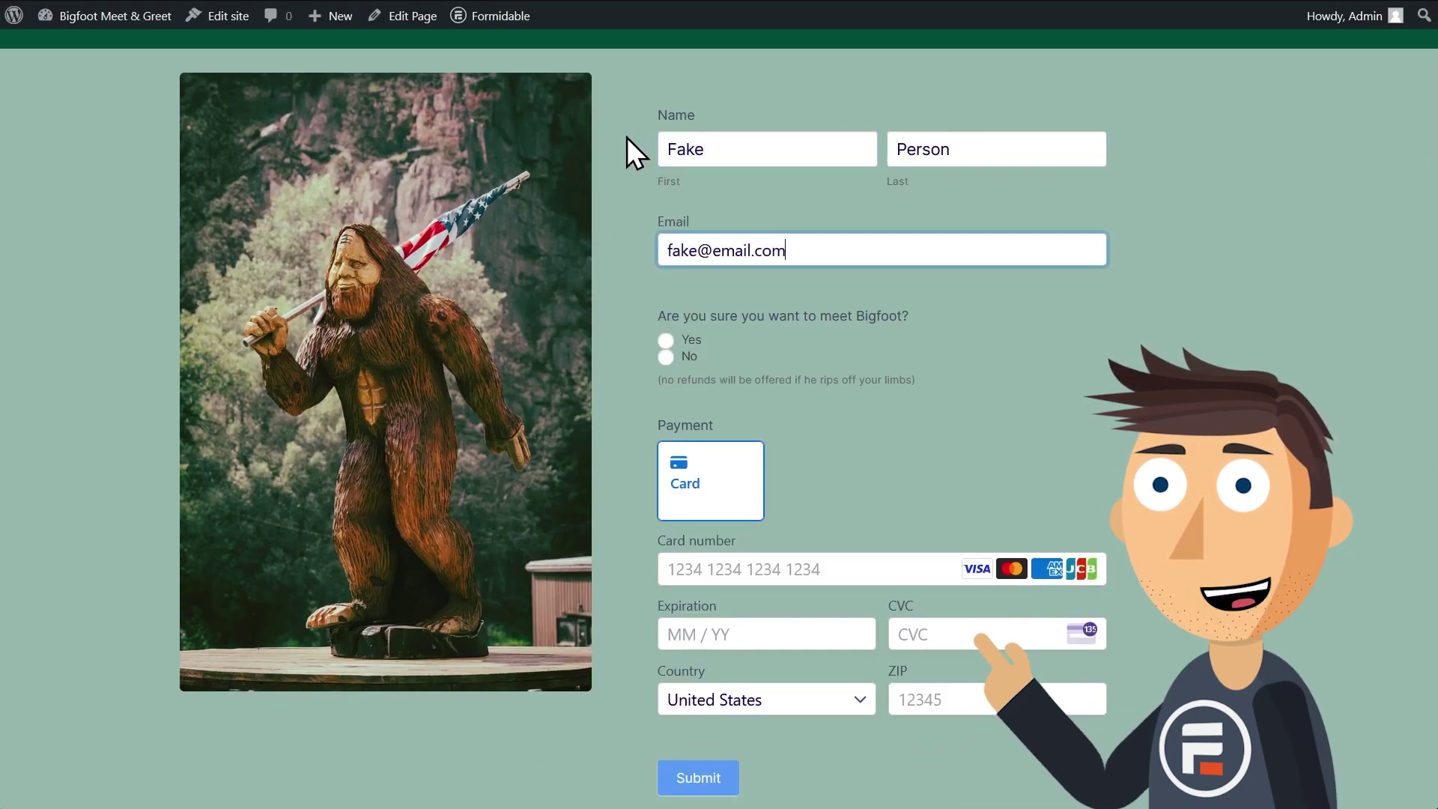
{"action": "left_click", "coordinate": [653, 343]}
Pay with the Stripe 4242 test card, expiry 04, CVC 424, ZIP 42424, and submit
{"action": "scroll", "coordinate": [634, 343], "scroll_direction": "down", "scroll_amount": 1}
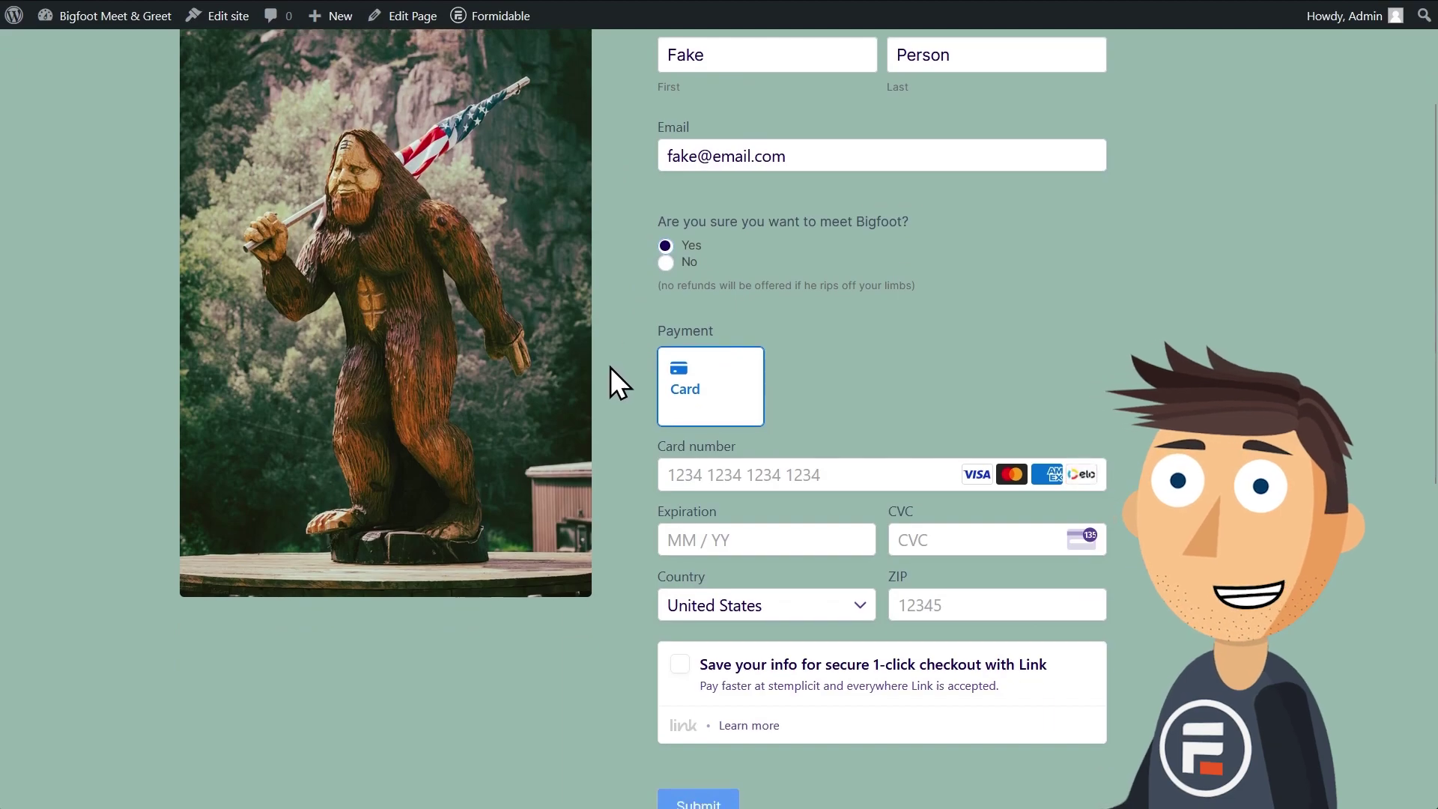
{"action": "left_click", "coordinate": [659, 475]}
{"action": "type", "text": "4242424242424242"}
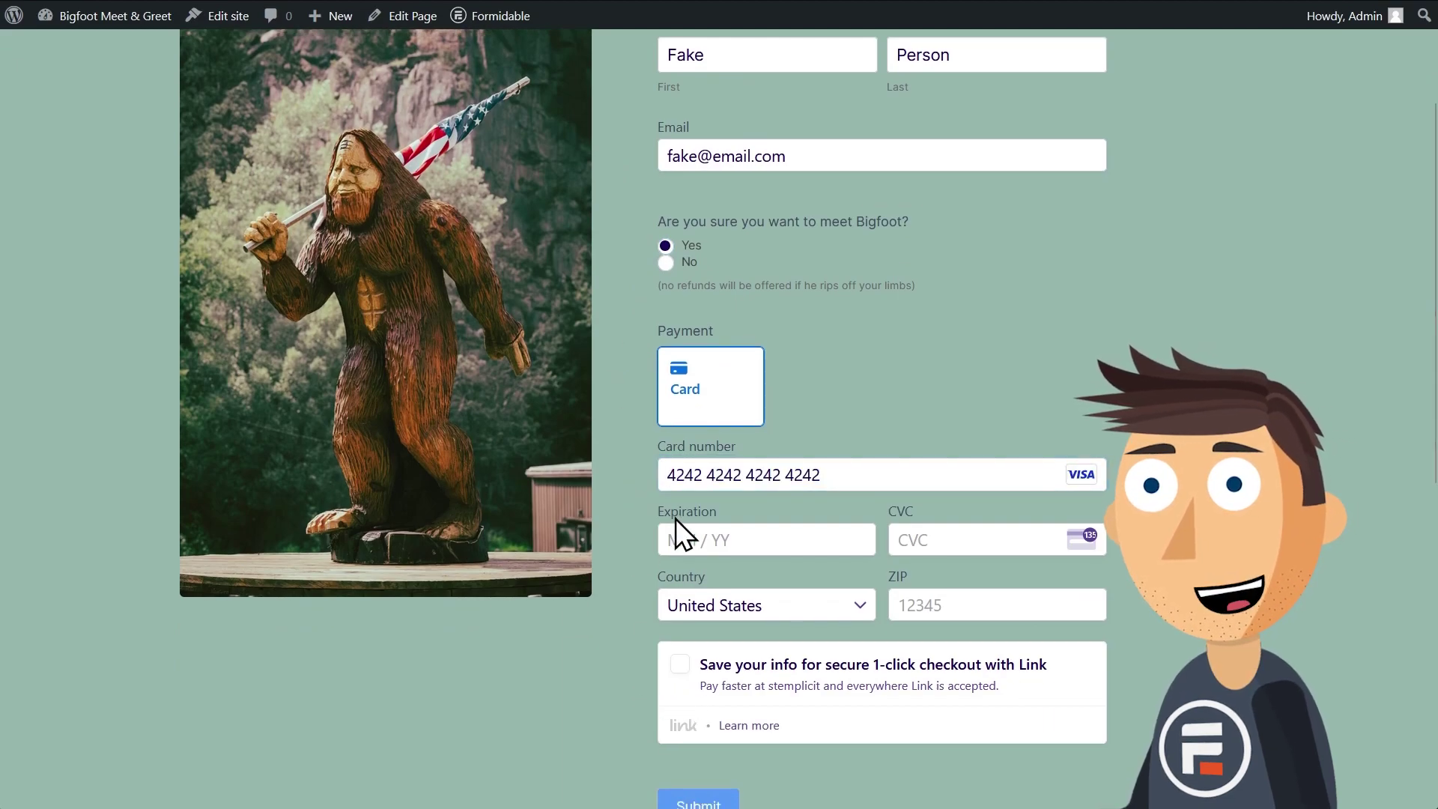
{"action": "left_click", "coordinate": [674, 526]}
{"action": "type", "text": "04 / 24"}
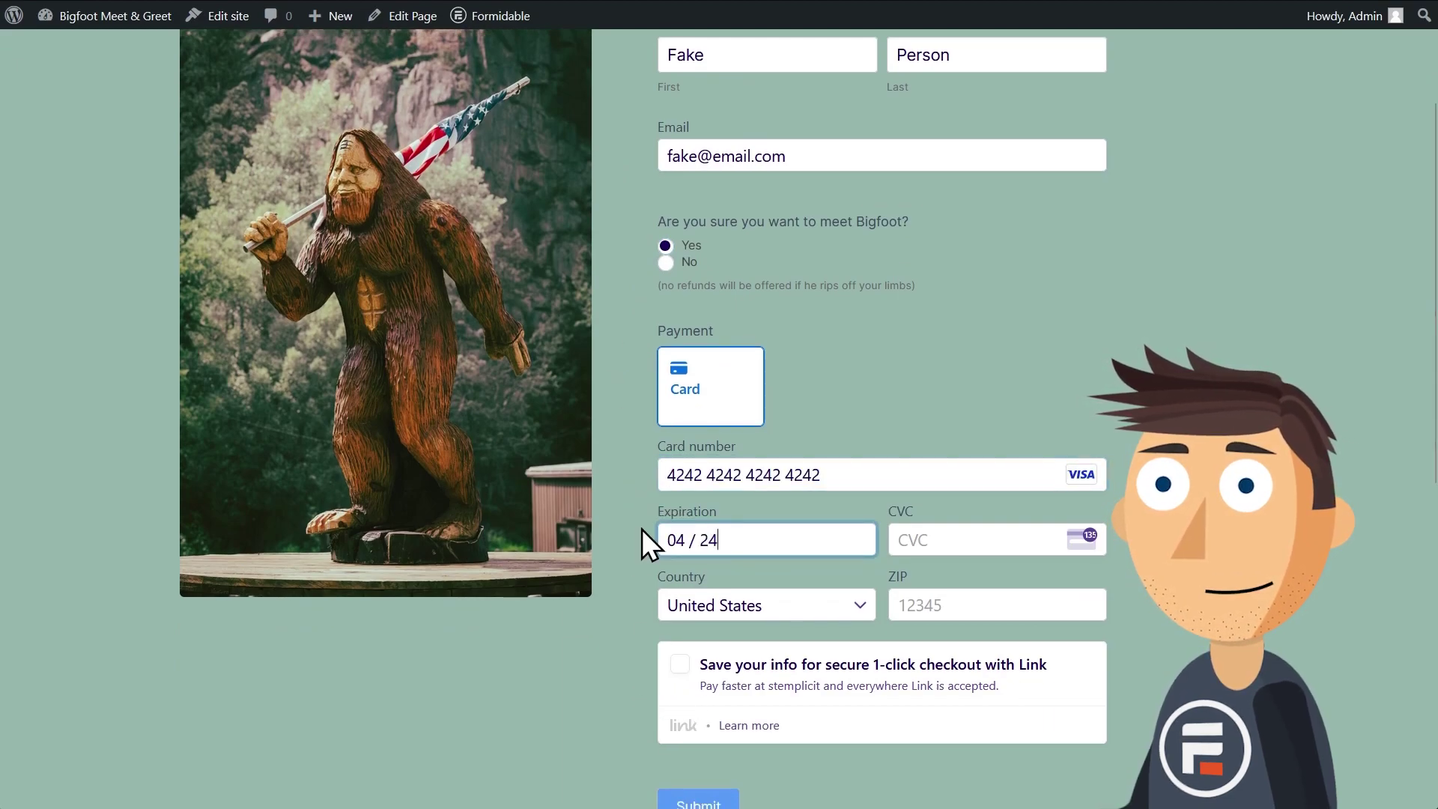
{"action": "left_click", "coordinate": [923, 541]}
{"action": "type", "text": "424"}
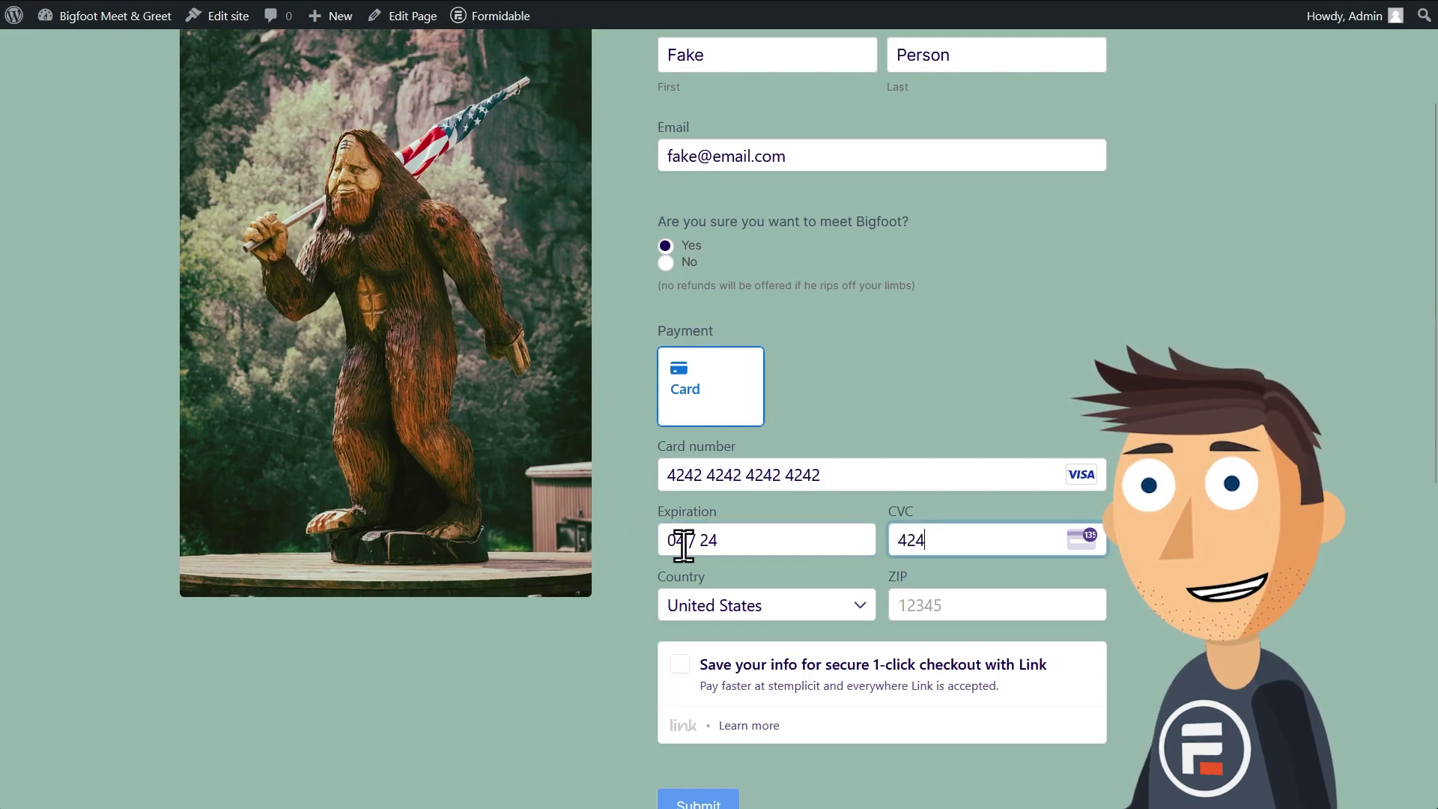
{"action": "left_click", "coordinate": [909, 604]}
{"action": "type", "text": "42424"}
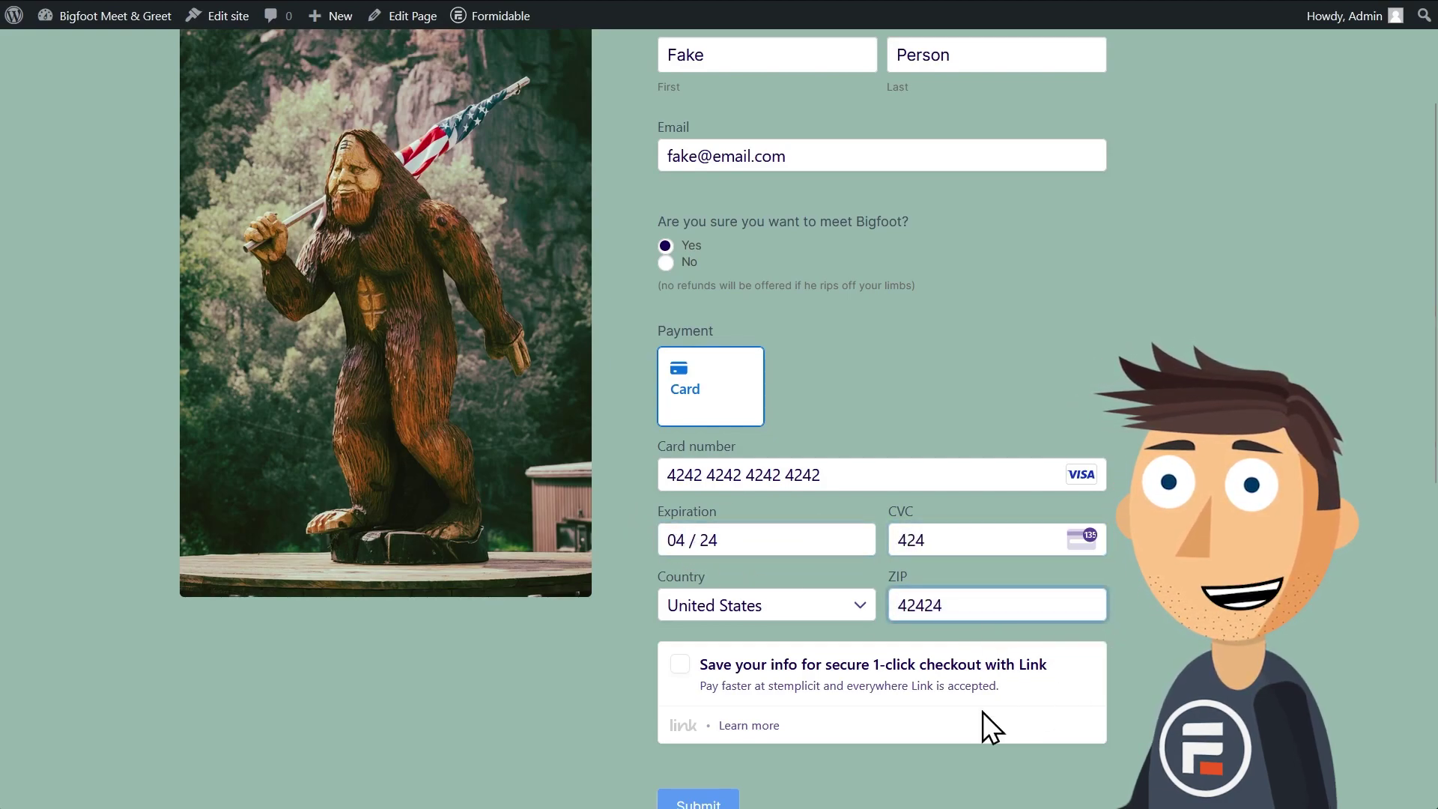
{"action": "scroll", "coordinate": [689, 796], "scroll_direction": "down", "scroll_amount": 1}
{"action": "left_click", "coordinate": [692, 723]}
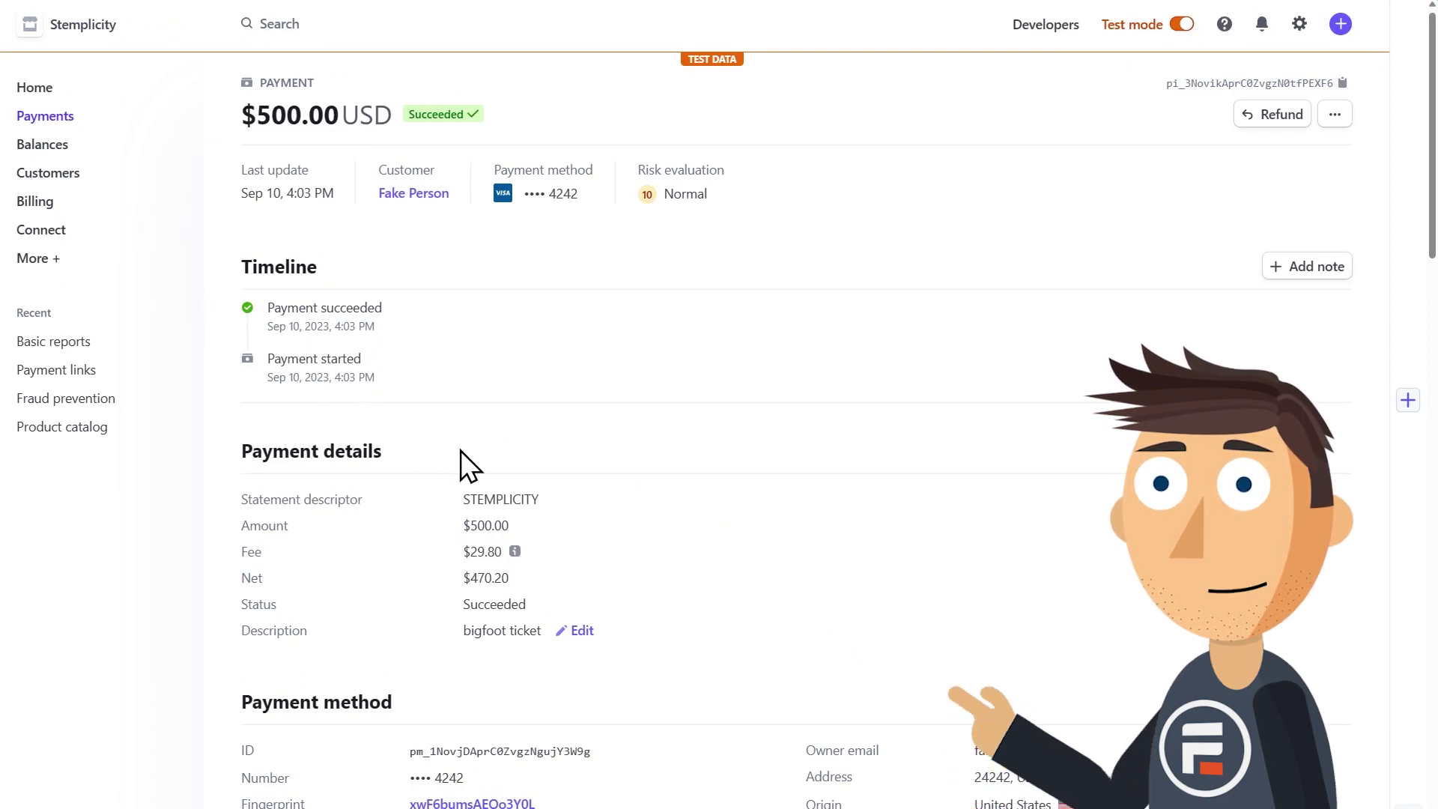
Show the $500.00 payment's fee breakdown: $29.80 fee, leaving $470.20 net
{"action": "mouse_move", "coordinate": [516, 554]}
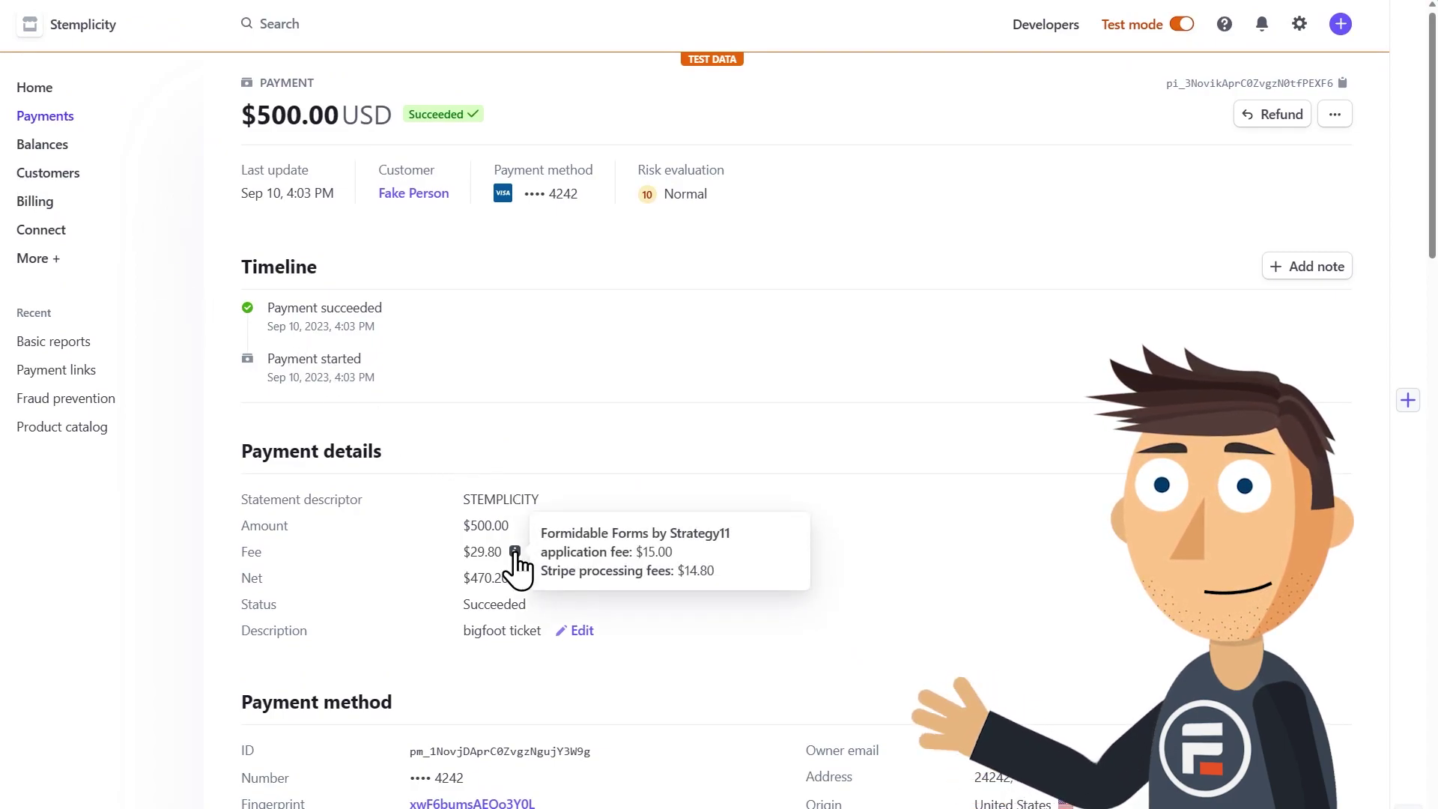